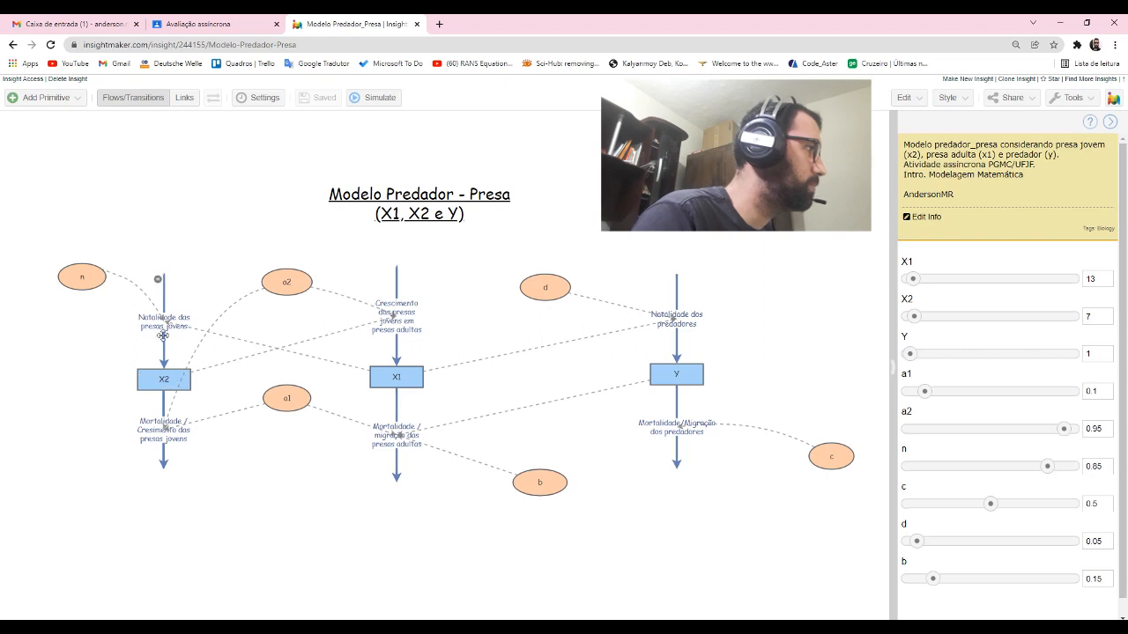
- Inspect the flow rates of the two young-prey flows at X2 and compare them with the x2 equation on the presentation slide
click(287, 395)
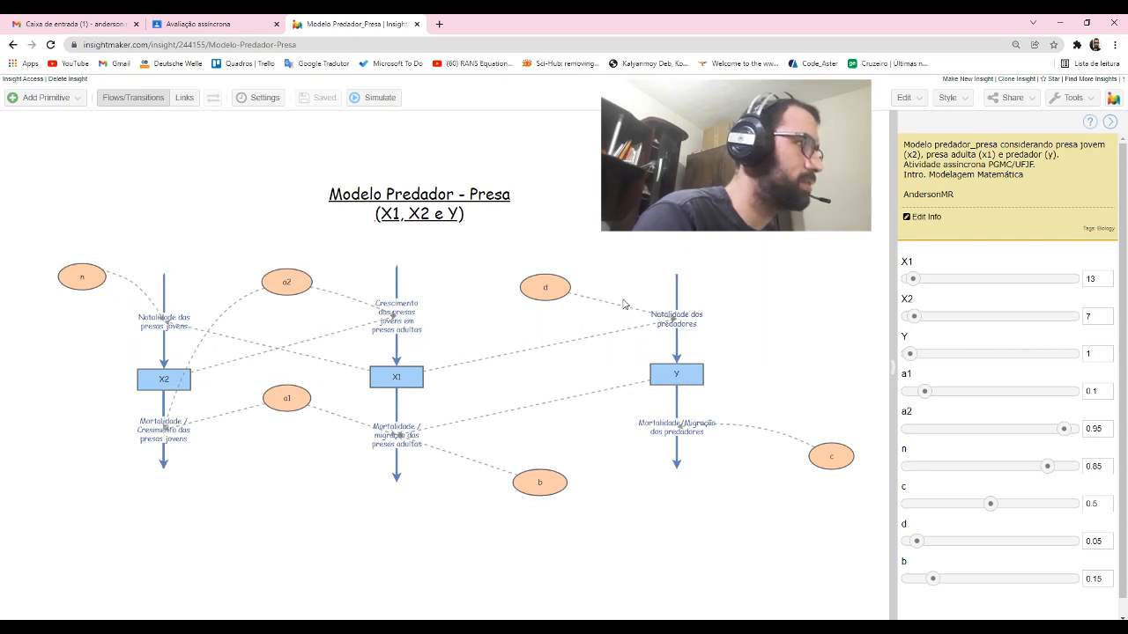
click(819, 465)
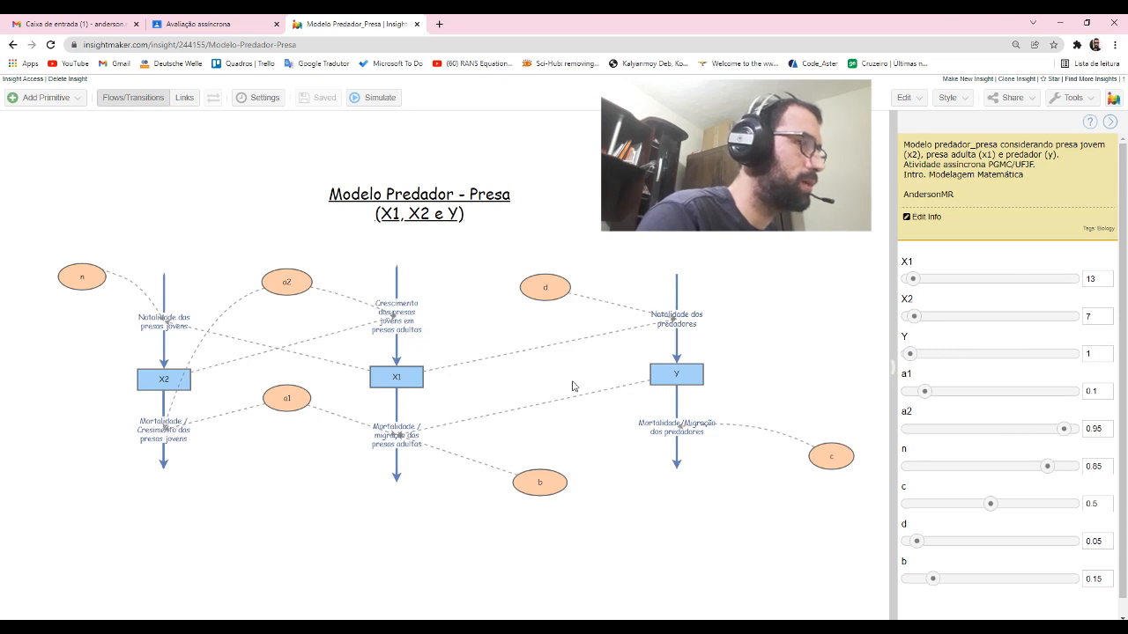
click(165, 294)
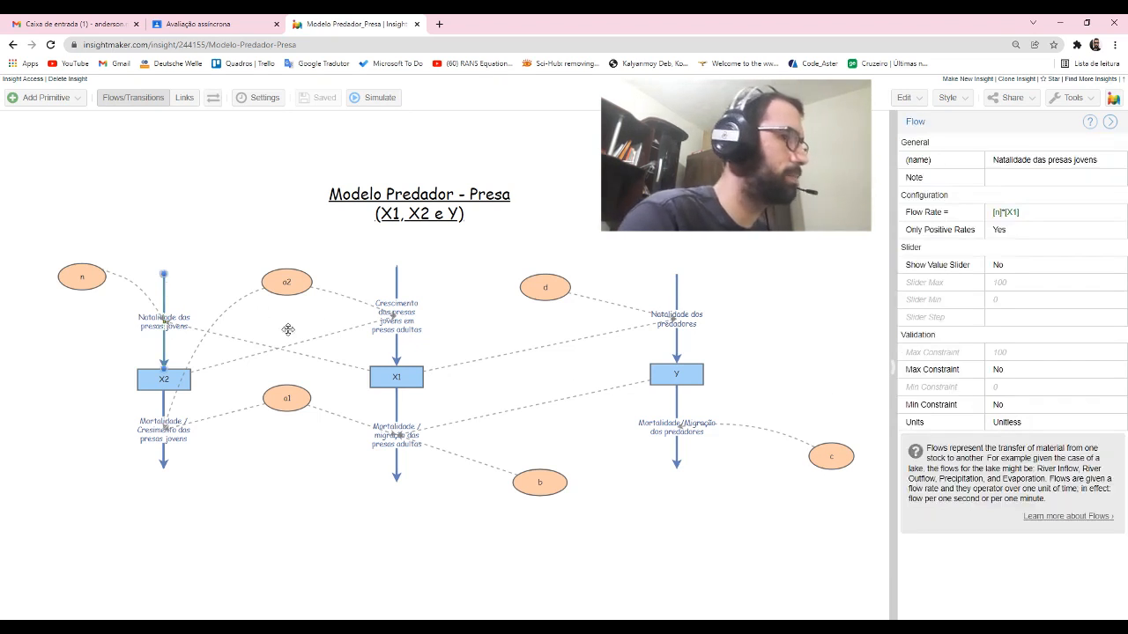
key(alt+Tab)
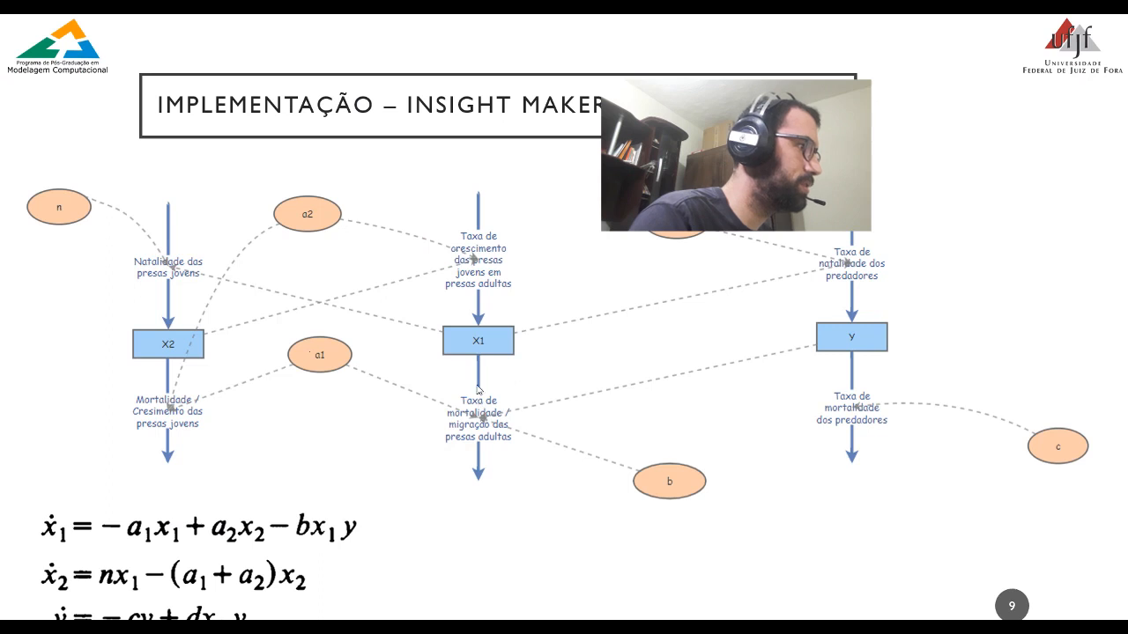
key(alt+Tab)
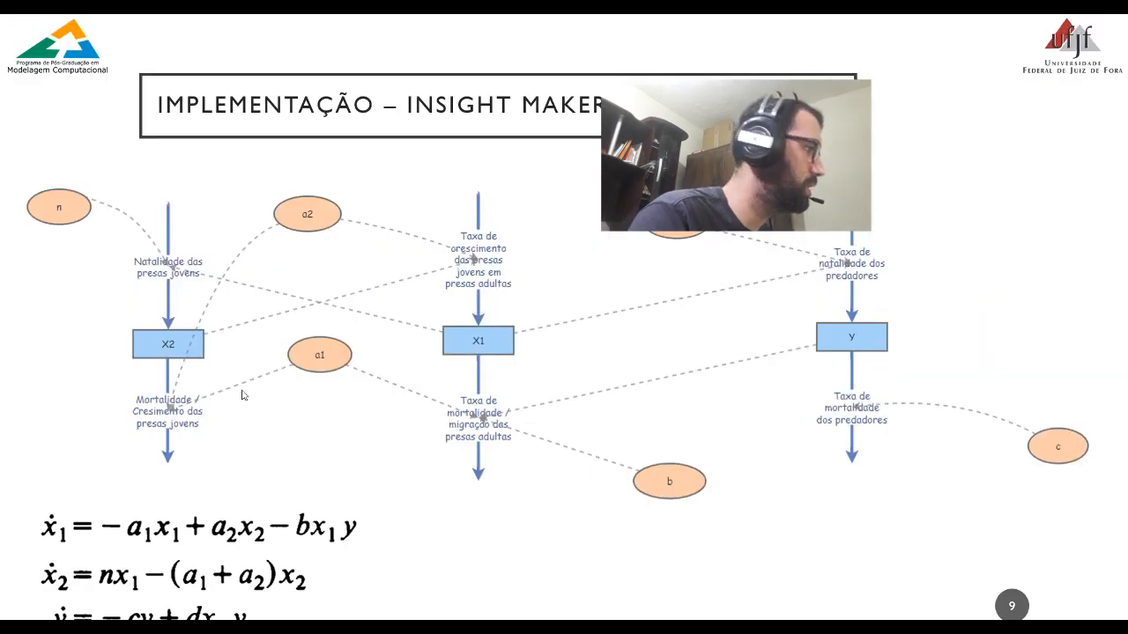
key(alt+Tab)
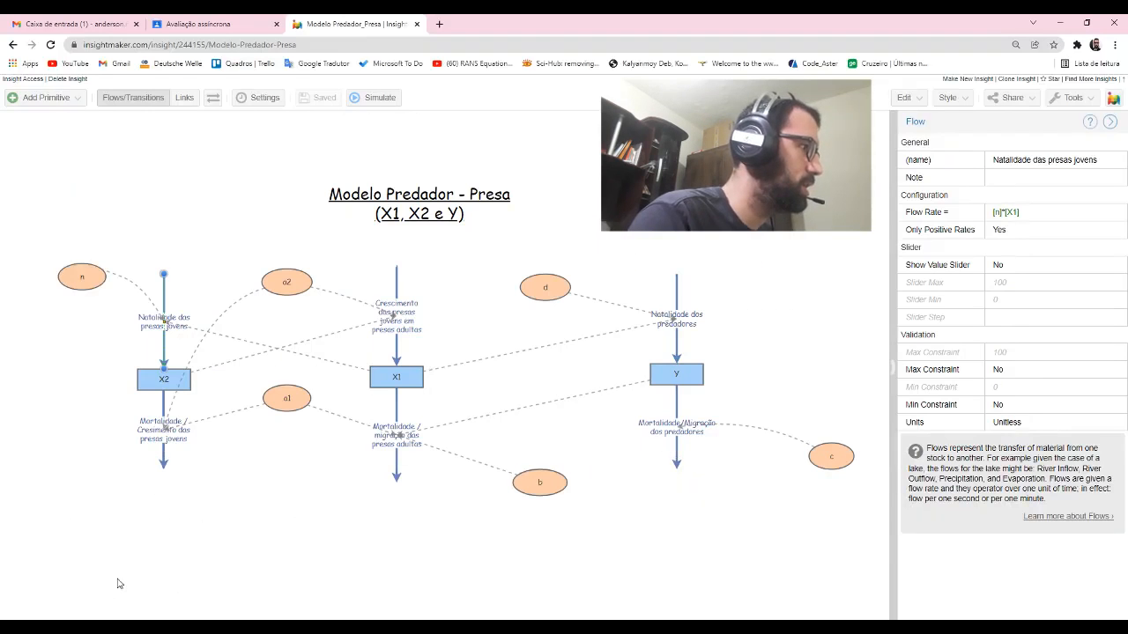
click(162, 452)
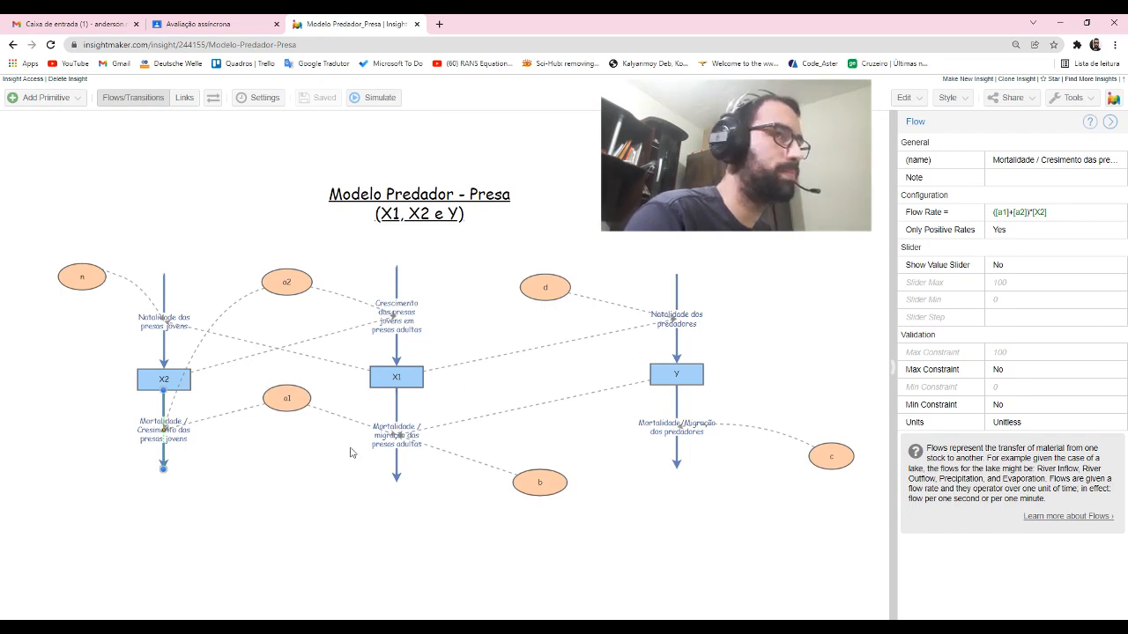
key(alt+Tab)
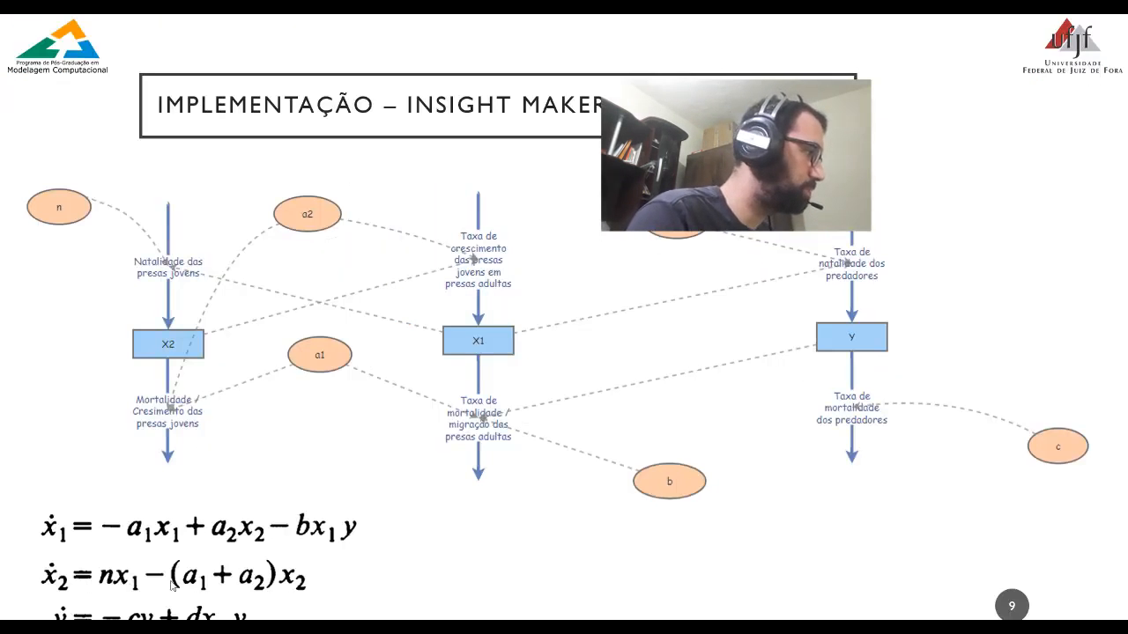
key(alt+Tab)
- Inspect the flow rates of the adult-prey flows entering and leaving X1 and compare them with the x1 equation on the slide
click(397, 282)
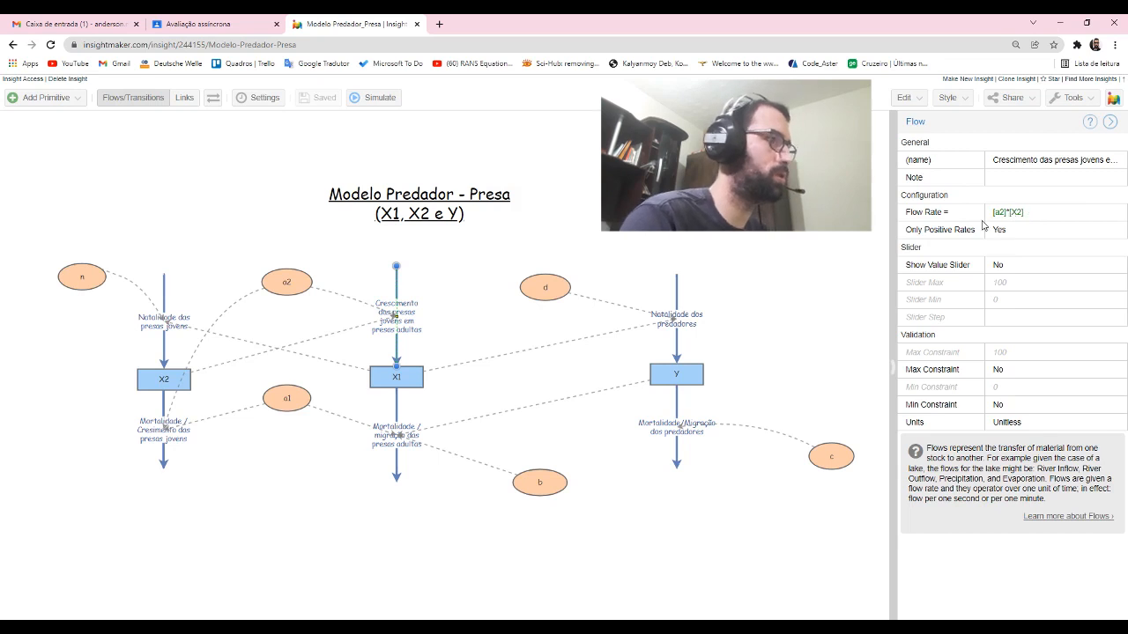
key(alt+Tab)
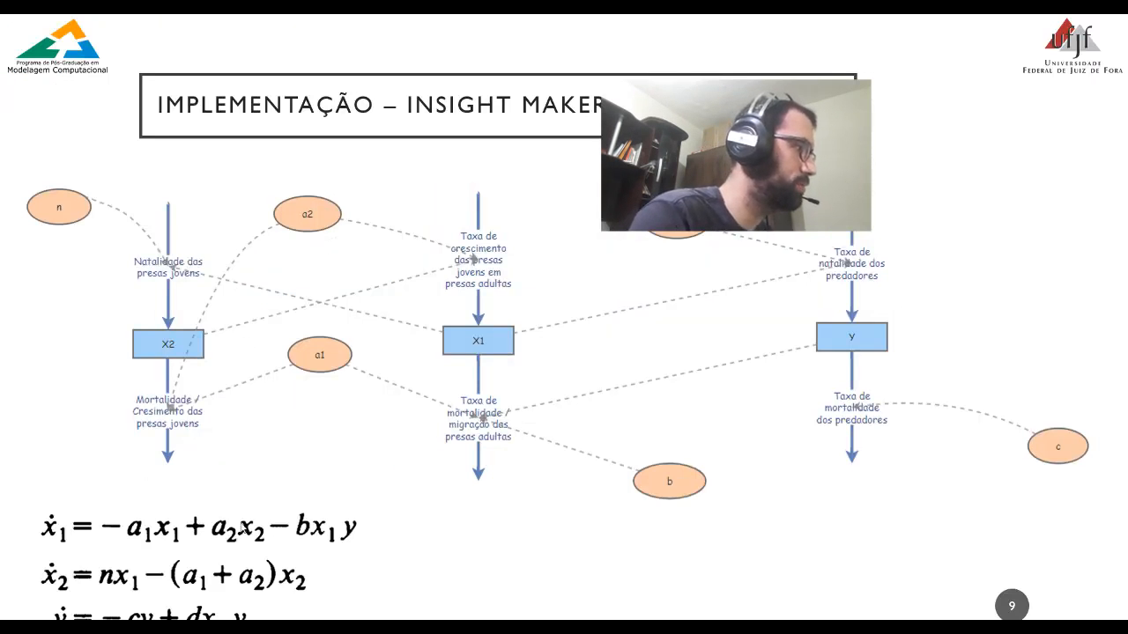
key(alt+Tab)
click(401, 420)
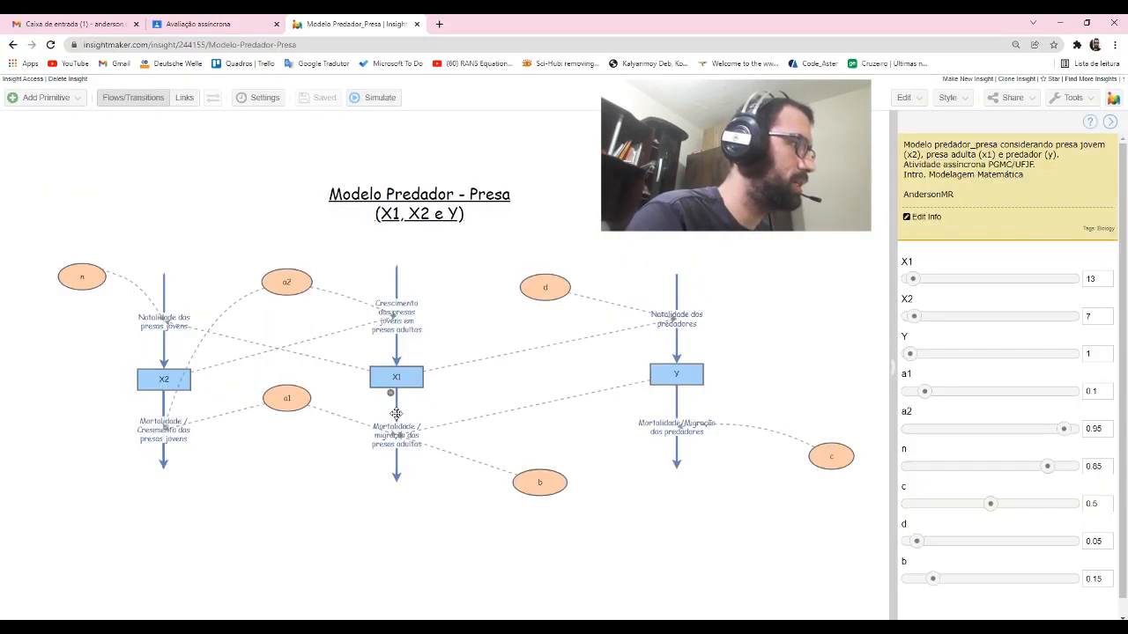
click(397, 412)
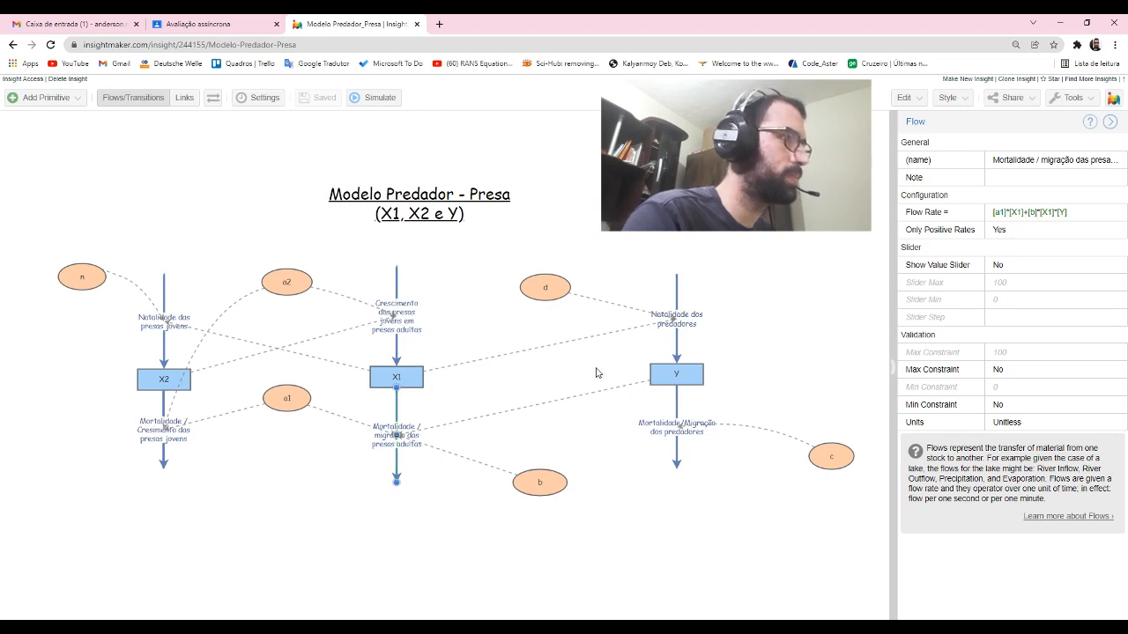
- Inspect the flow rates of the predator birth and mortality/migration flows at Y and check them against the slide's y equation
click(679, 304)
click(676, 302)
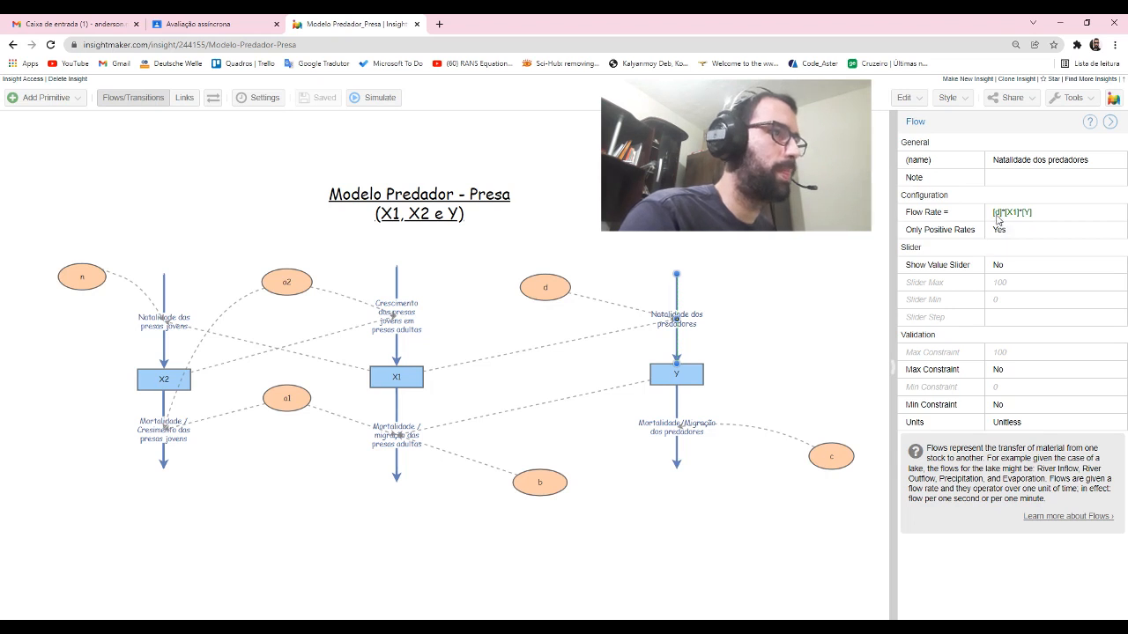
click(676, 403)
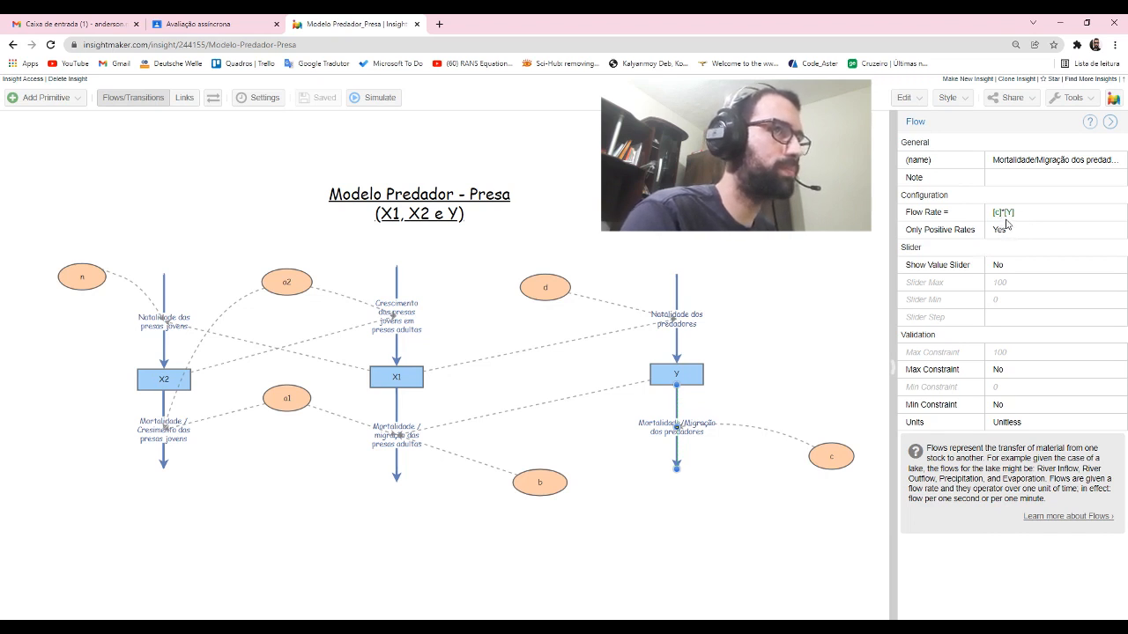
key(alt+Tab)
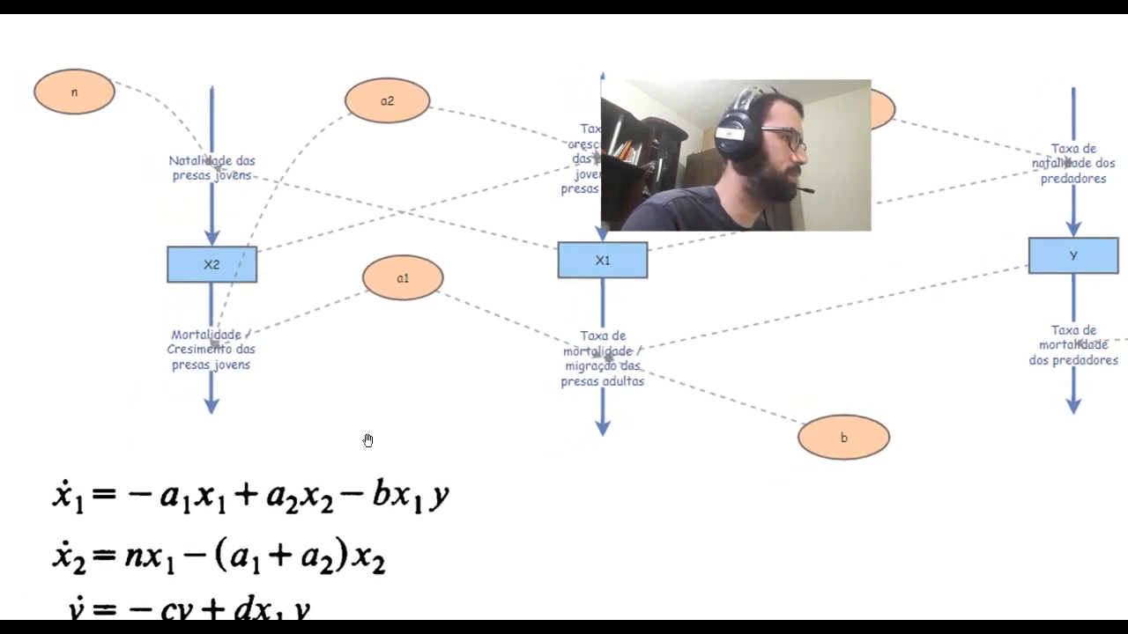
key(alt+Tab)
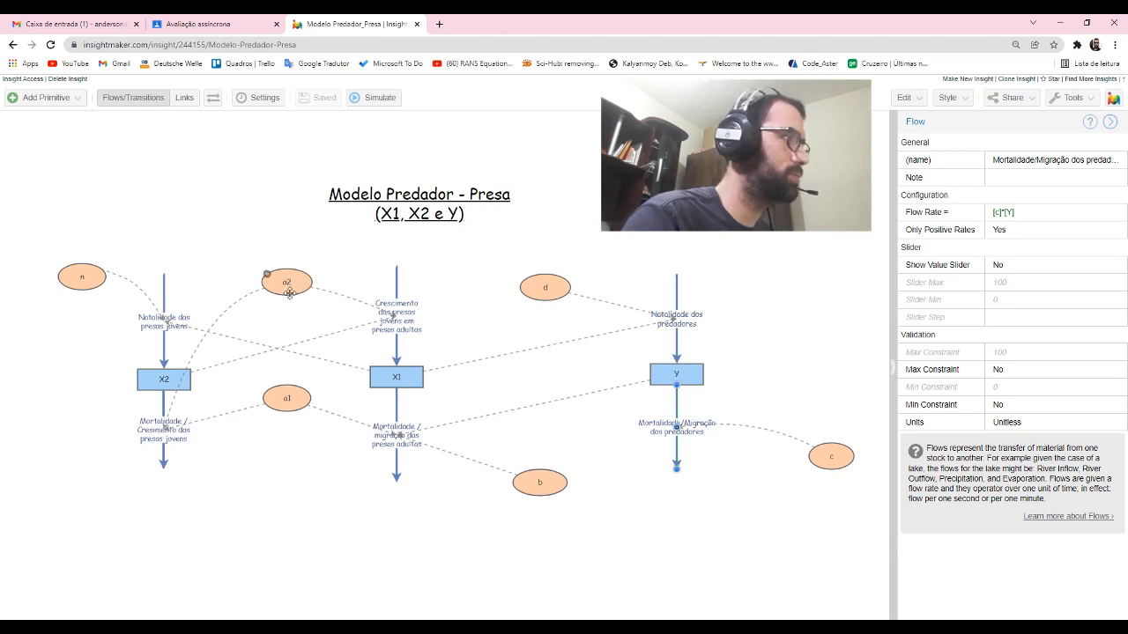
- Clear the selection and review the model's initial values and parameter sliders from X1 through b
click(289, 294)
click(825, 319)
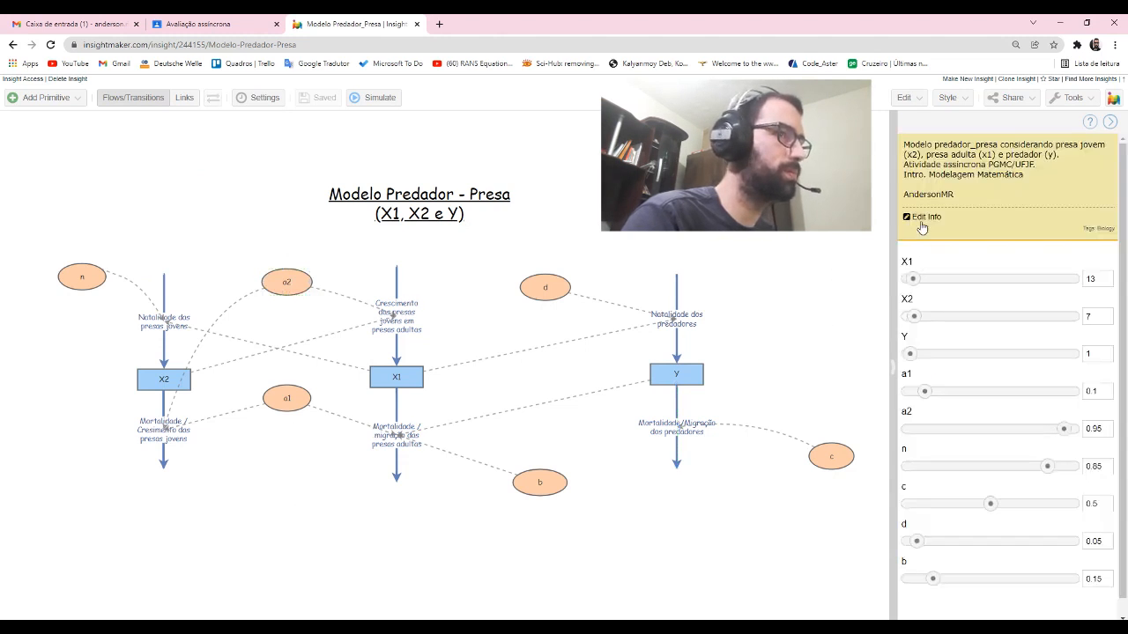
scroll(954, 413, down, 1)
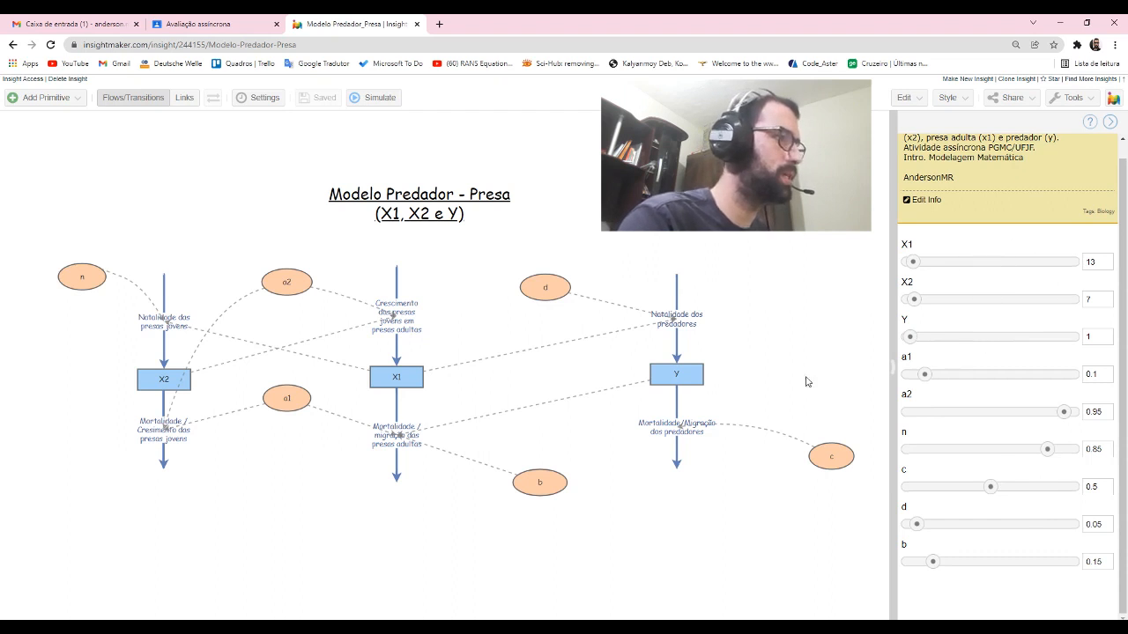
- Check the slide's note on the analysis algorithm, then choose Accurate (RK4) in the simulation time settings and apply it
key(alt+Tab)
click(518, 384)
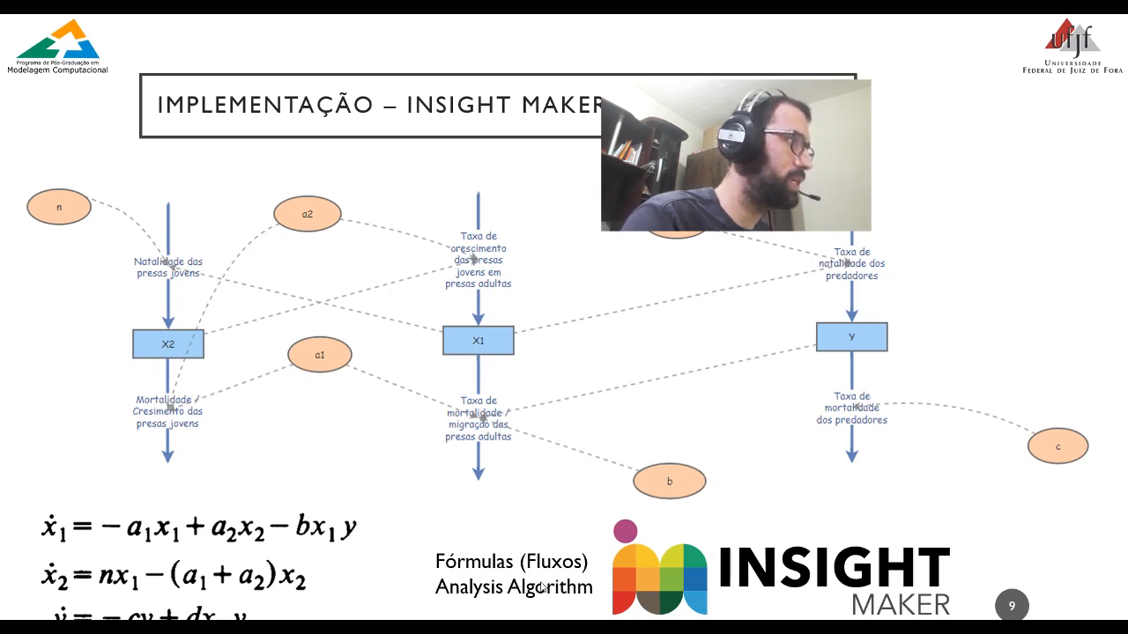
key(alt+Tab)
click(256, 99)
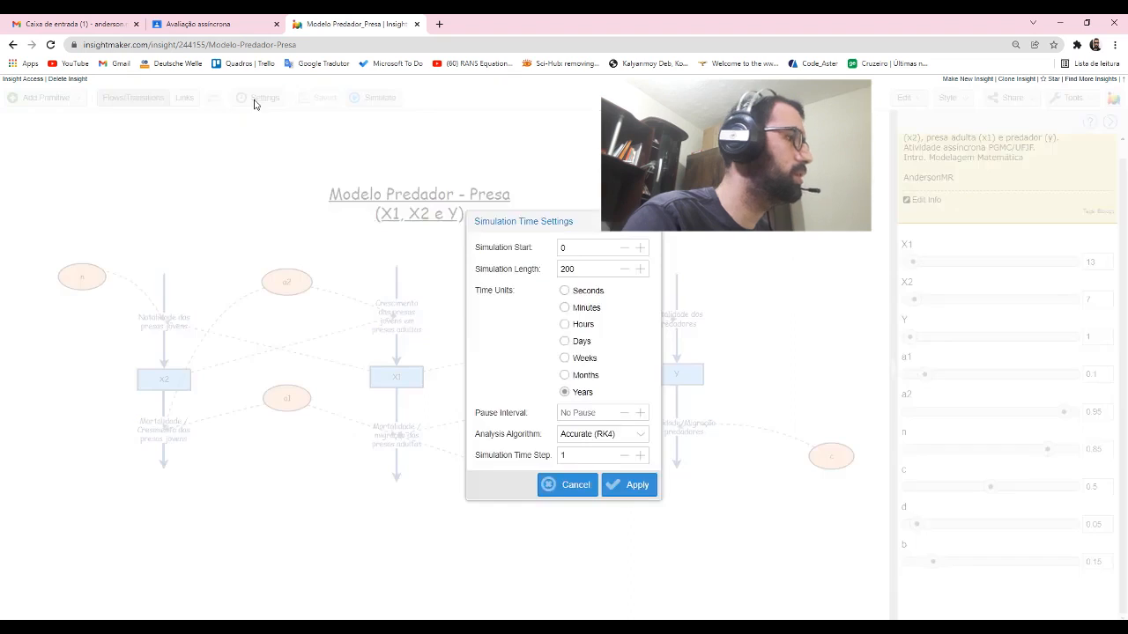
click(640, 436)
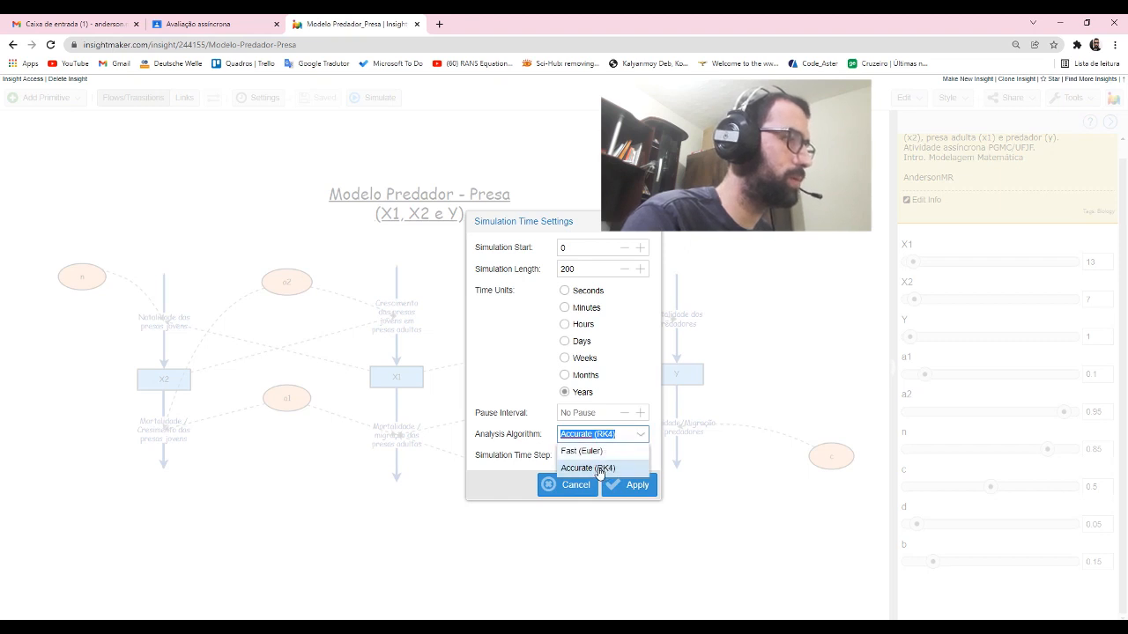
click(599, 470)
click(635, 484)
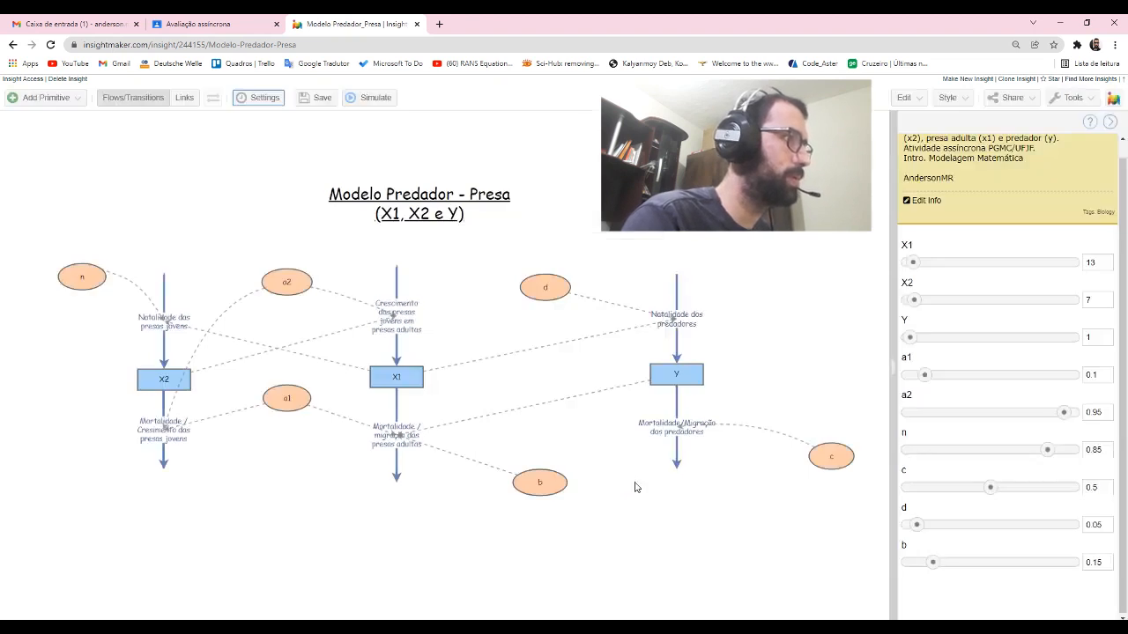
click(633, 244)
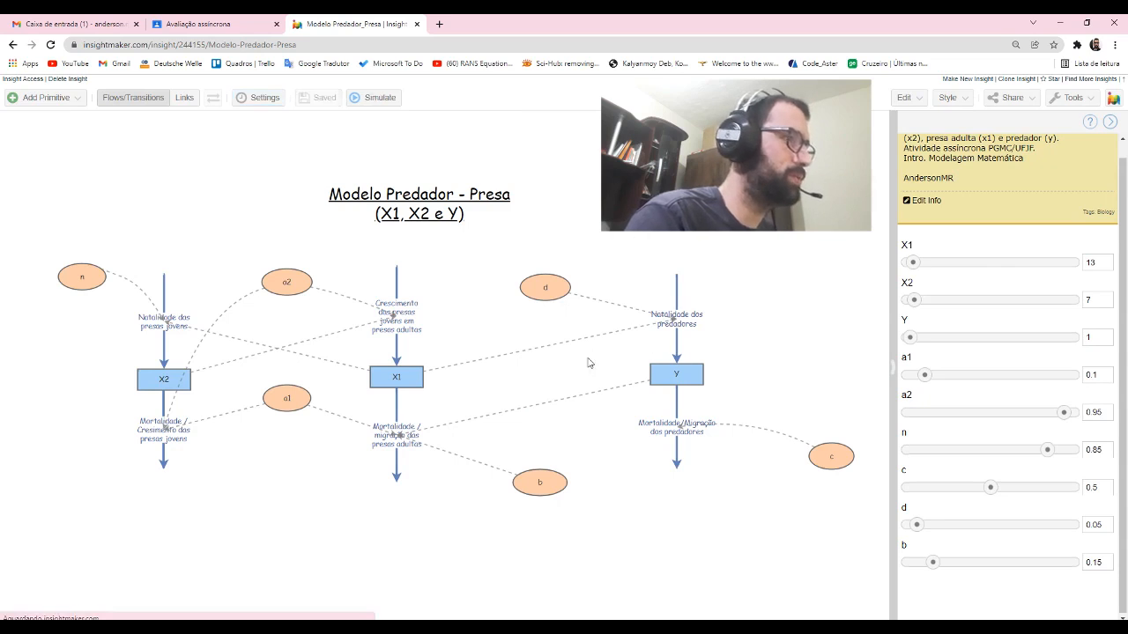
- Show the results slide briefly, then return to the predator-prey model and run its simulation
key(alt+Tab)
click(621, 358)
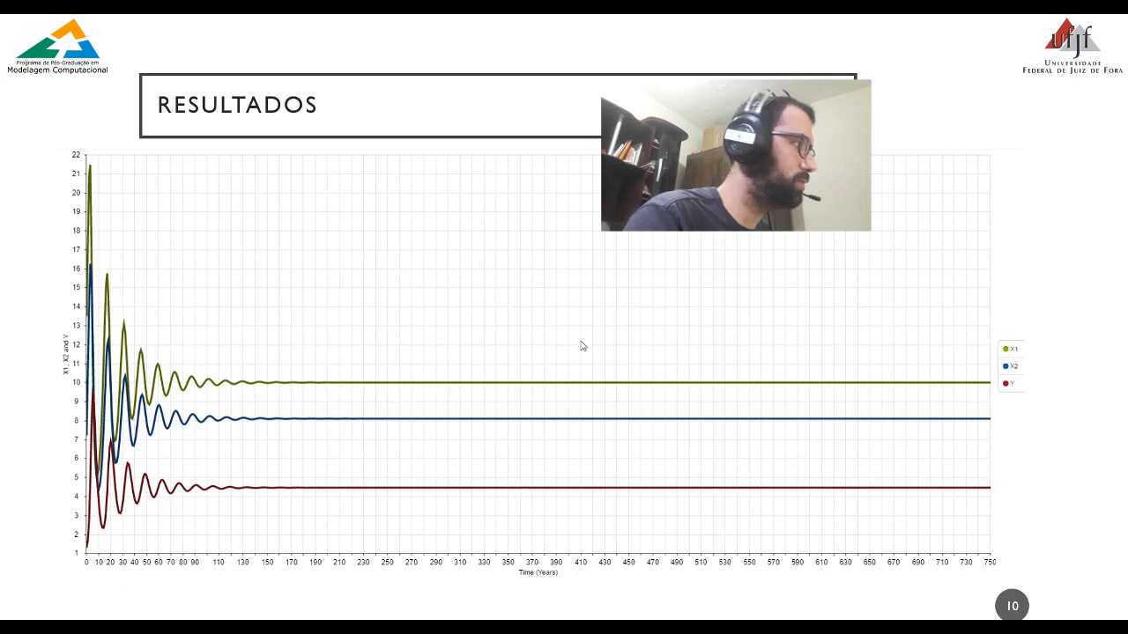
key(alt+Tab)
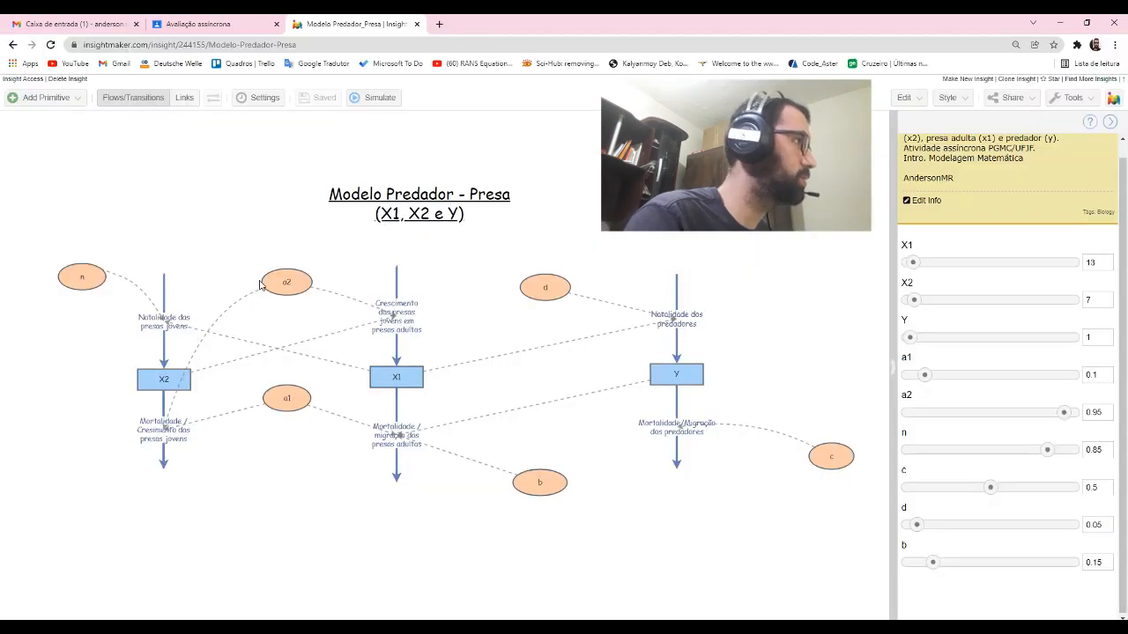
click(373, 96)
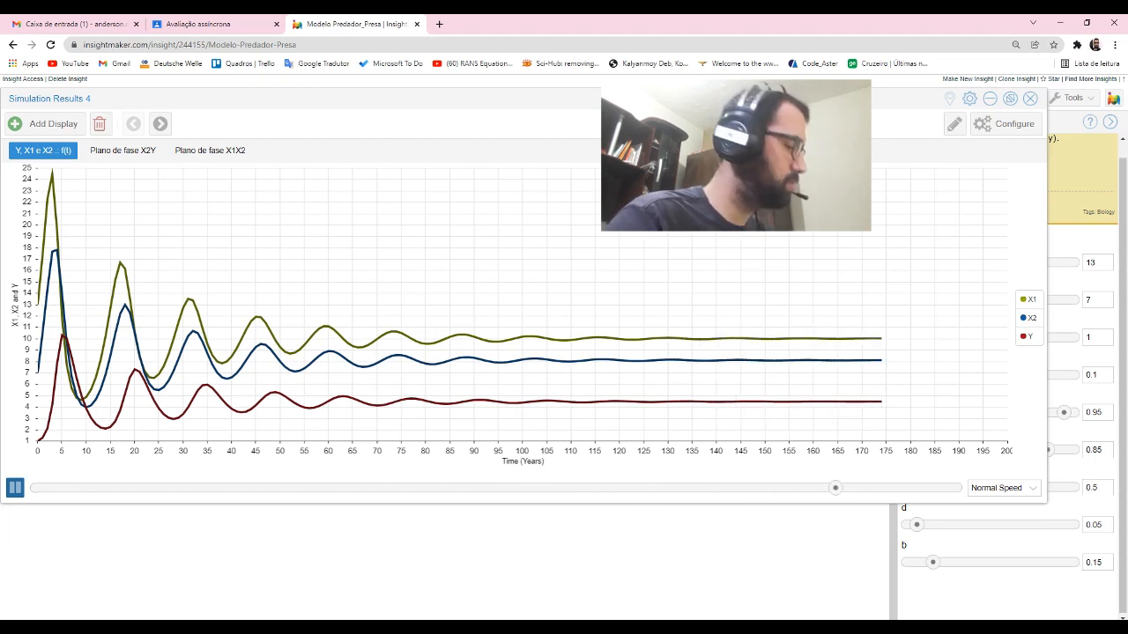
- Compare the end values of the X1, X2 and Y curves with the equilibrium points calculated in MATLAB, adjusting the side-by-side window split
key(alt+Tab)
key(alt+Tab)
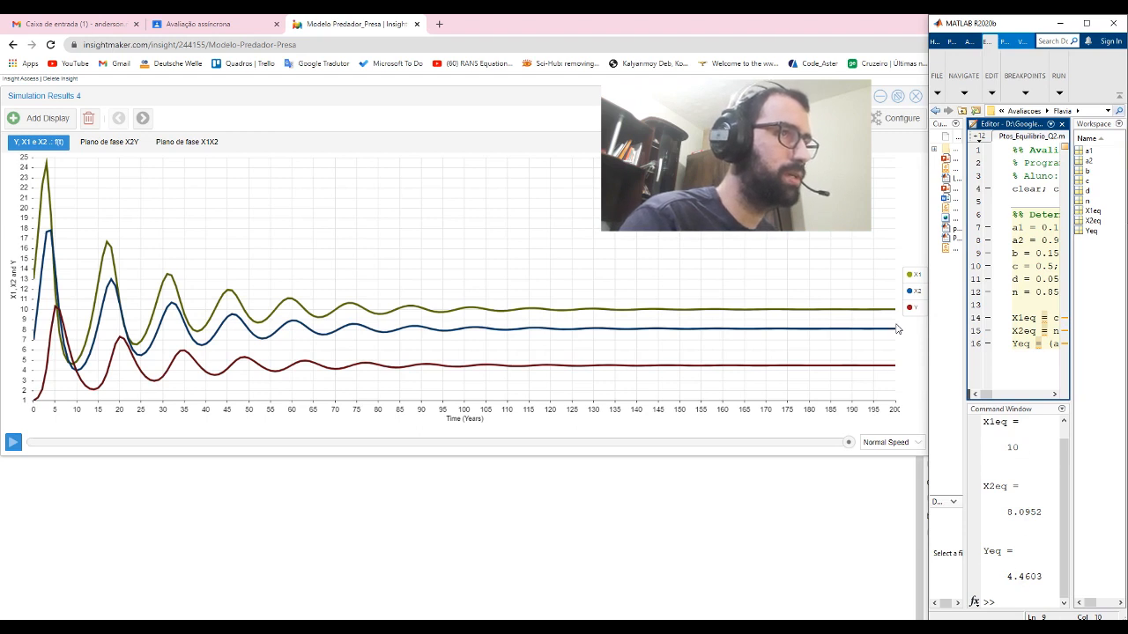
mouse_move(888, 310)
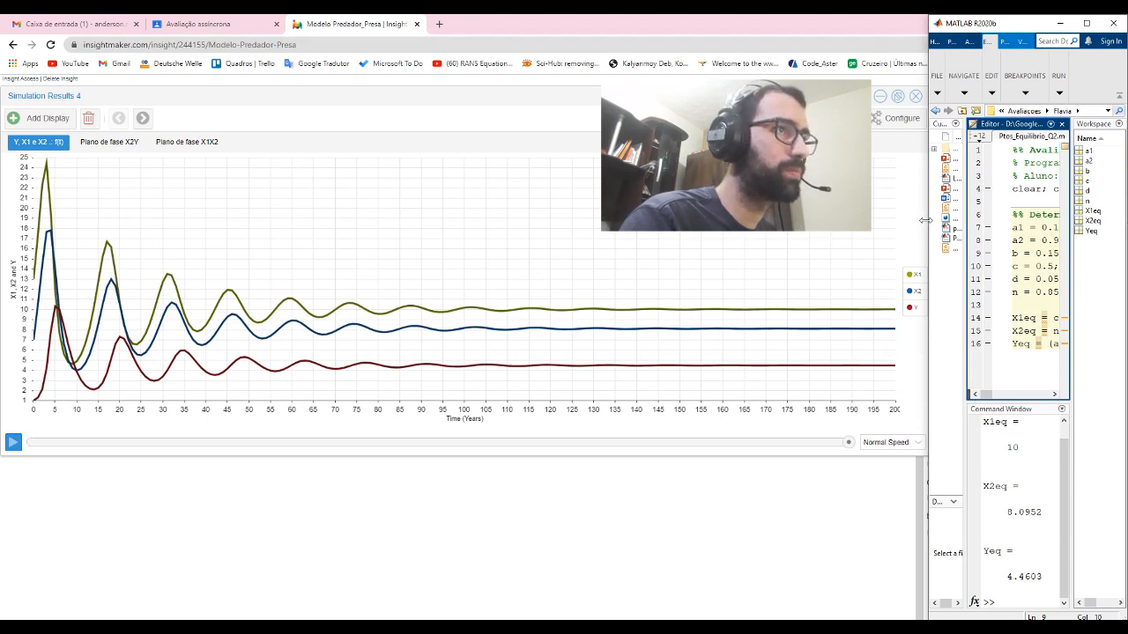
drag(928, 222, 933, 222)
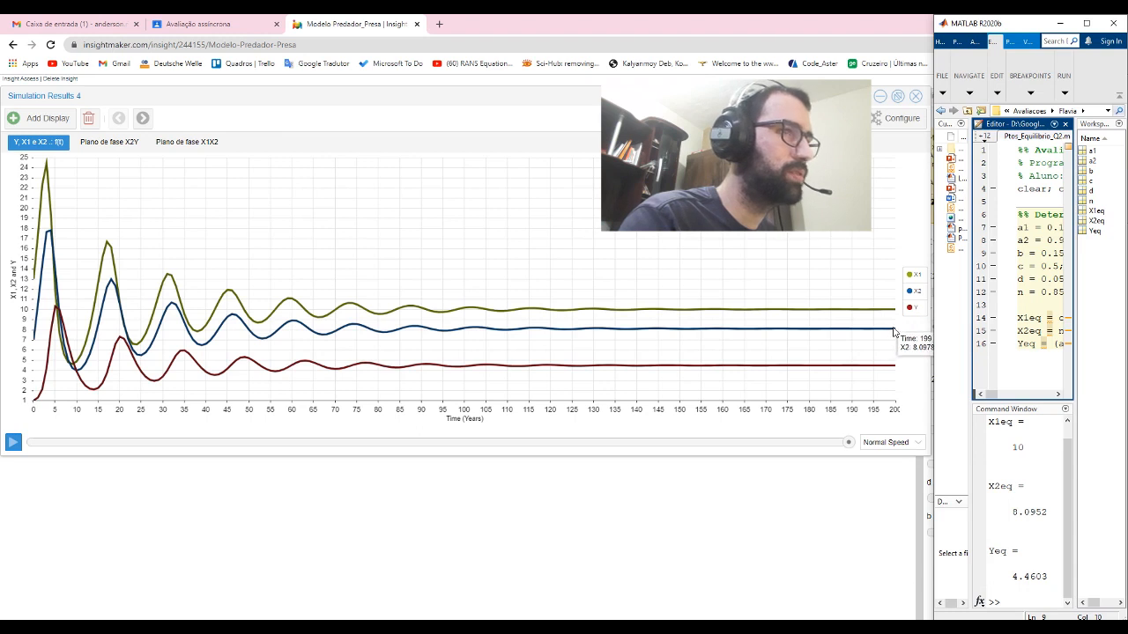
mouse_move(896, 369)
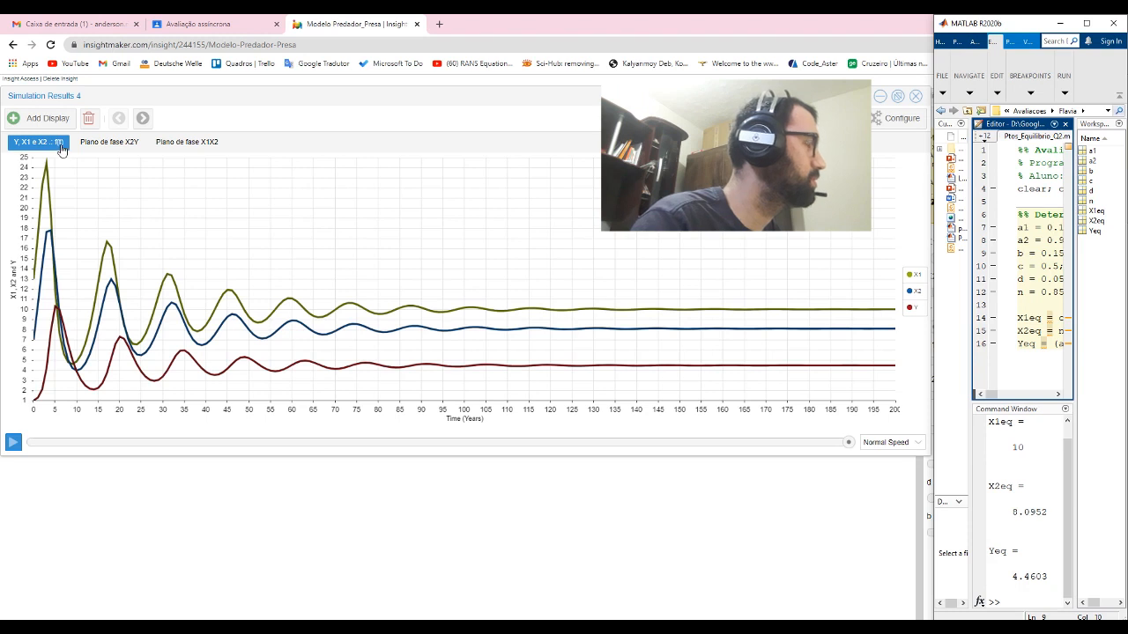
- Replay the simulation from the start on the X2Y phase plane and compare where it converges with the MATLAB equilibrium values
click(119, 145)
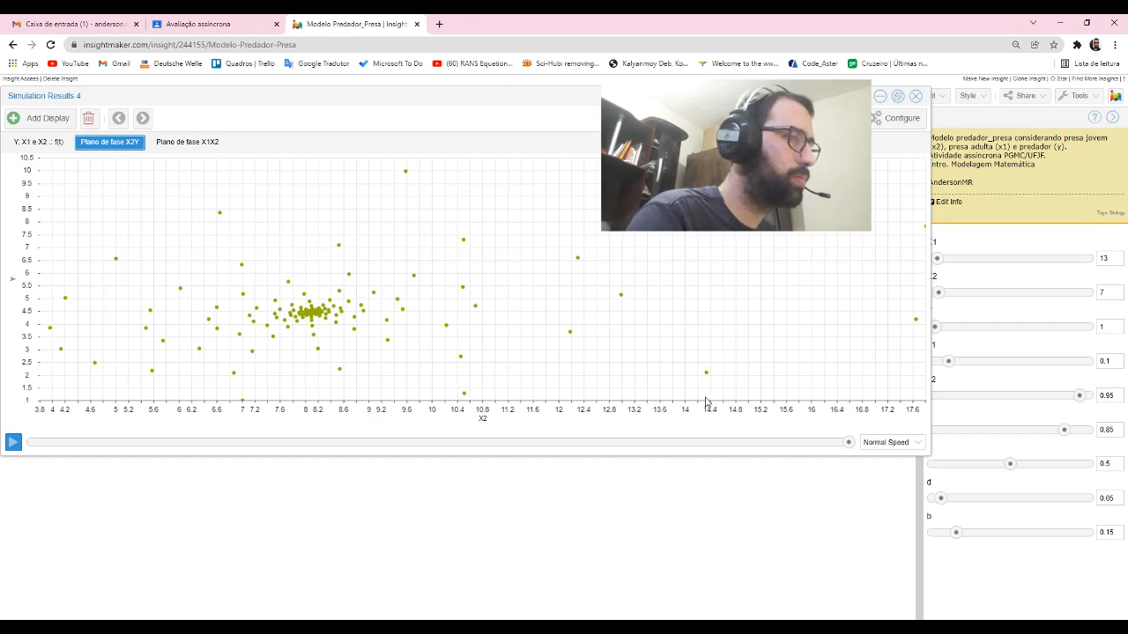
drag(848, 442, 11, 431)
click(16, 439)
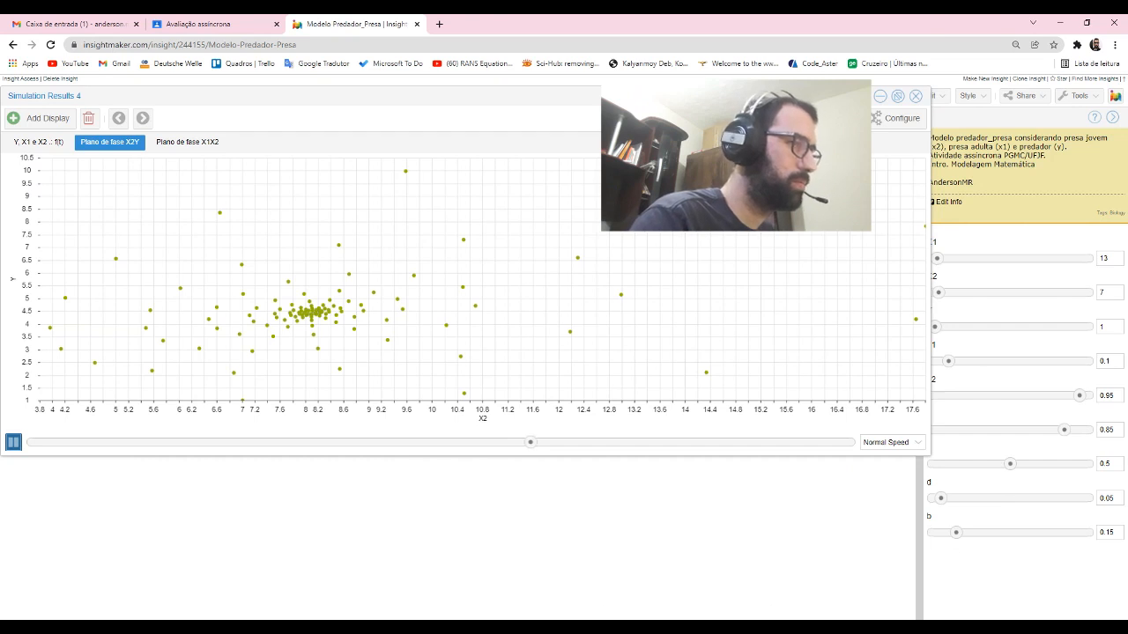
key(alt+Tab)
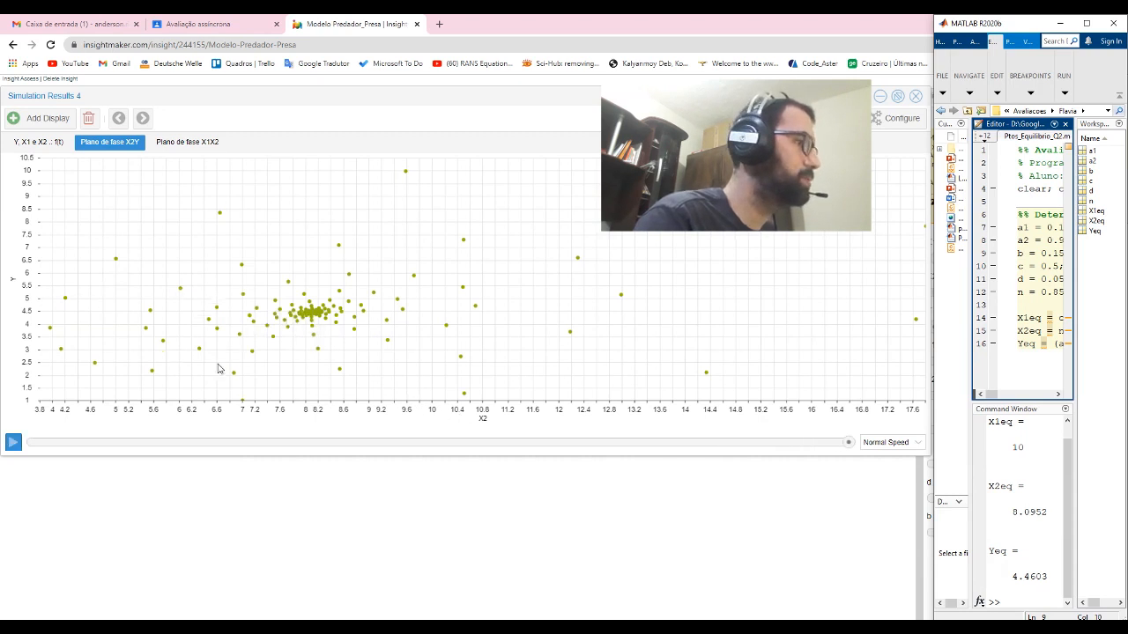
- Replay the simulation from the start on the X1X2 phase plane display
click(187, 142)
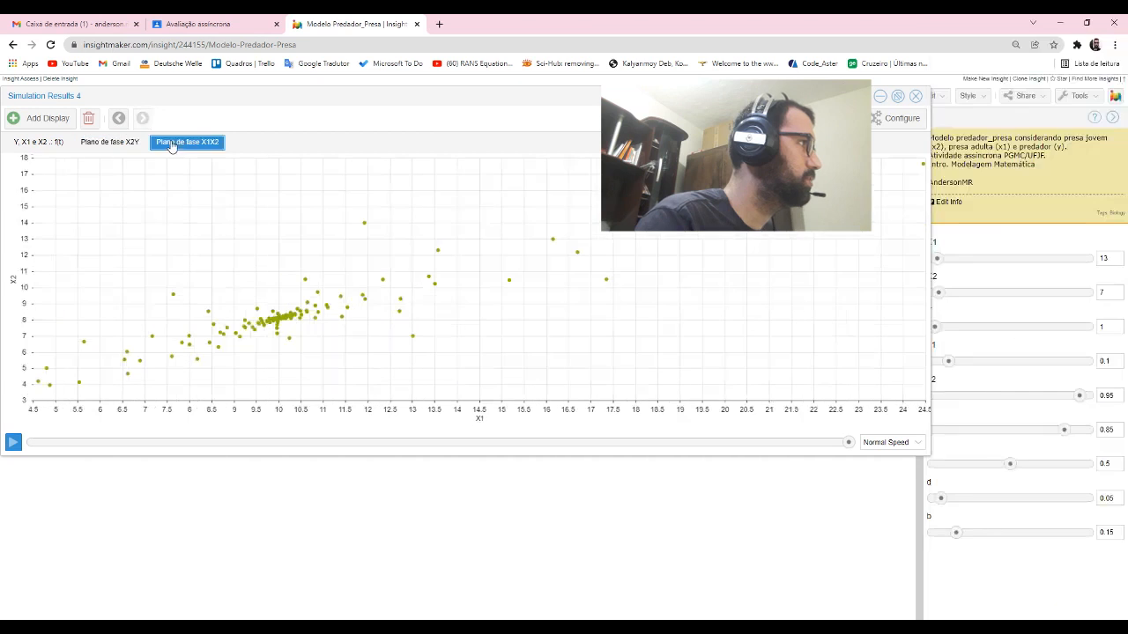
click(36, 444)
click(13, 442)
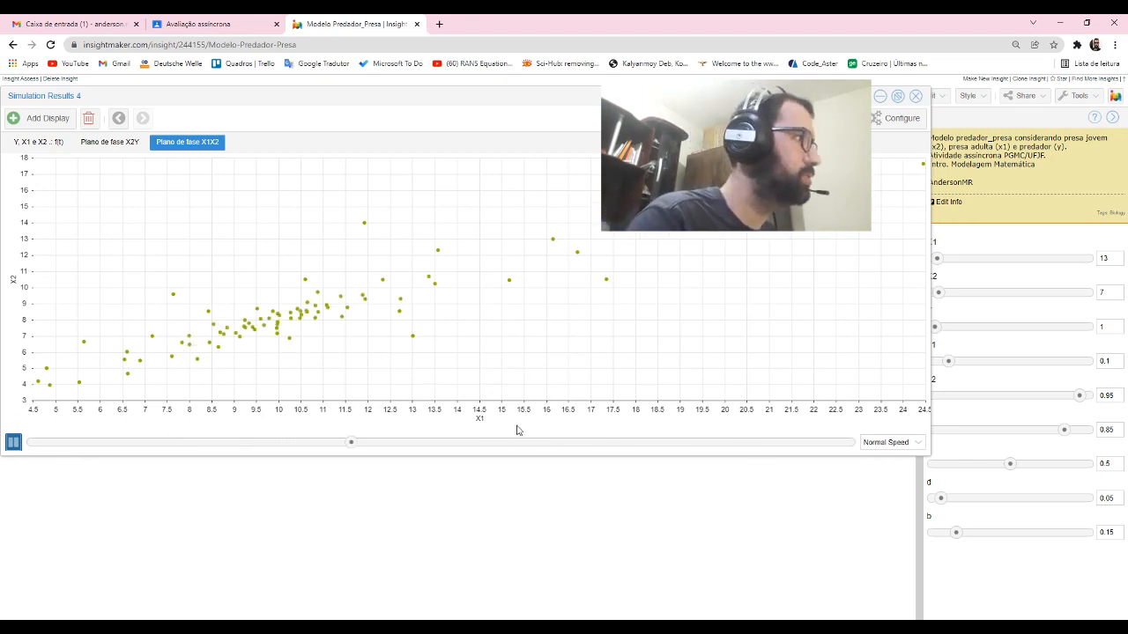
- Switch to the presentation and show the results charts through to the TESTES ADICIONAIS slide
key(alt+Tab)
key(alt+Tab)
click(486, 411)
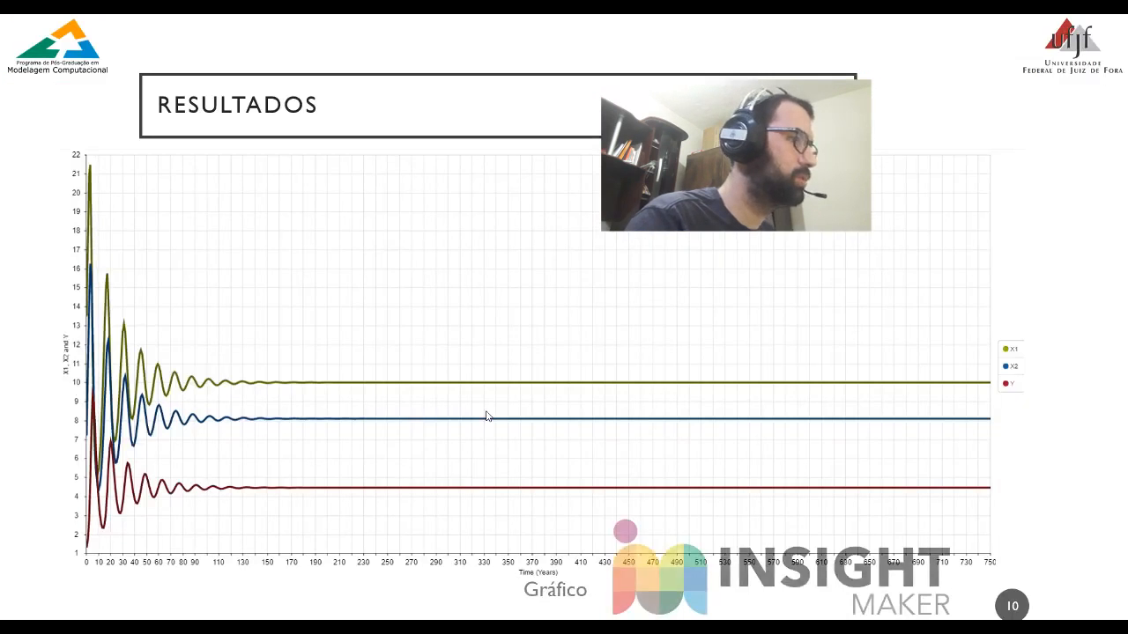
click(486, 411)
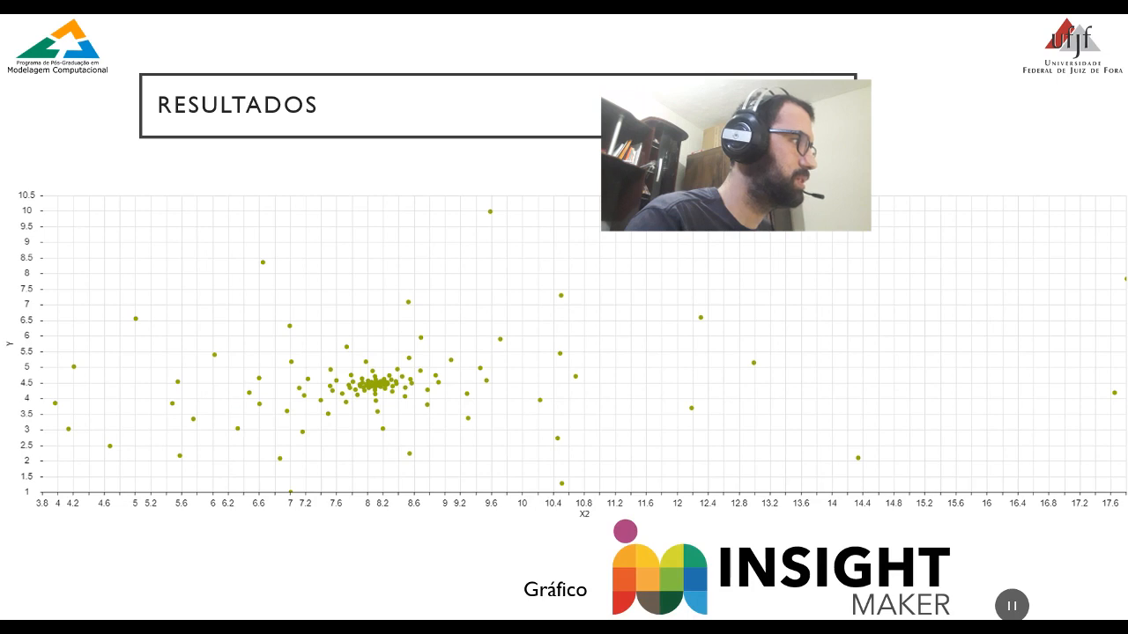
key(Right)
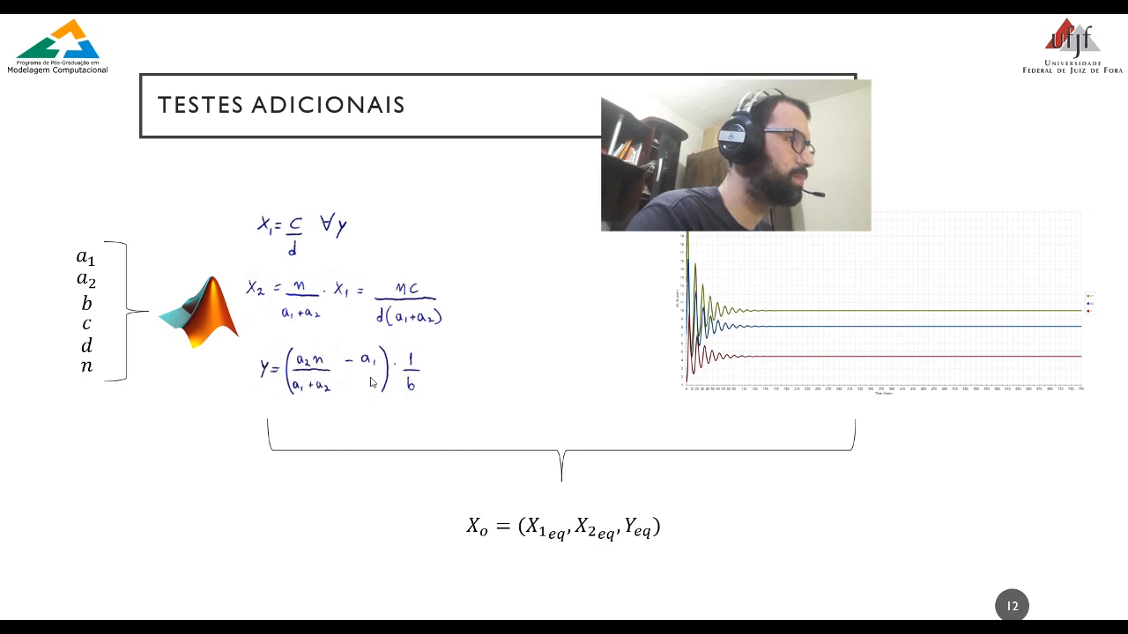
- Return to the predator-prey model, close the results, and set the initial values X1 to 30.4, X2 to 14.6 and Y to 2.74
key(alt+Tab)
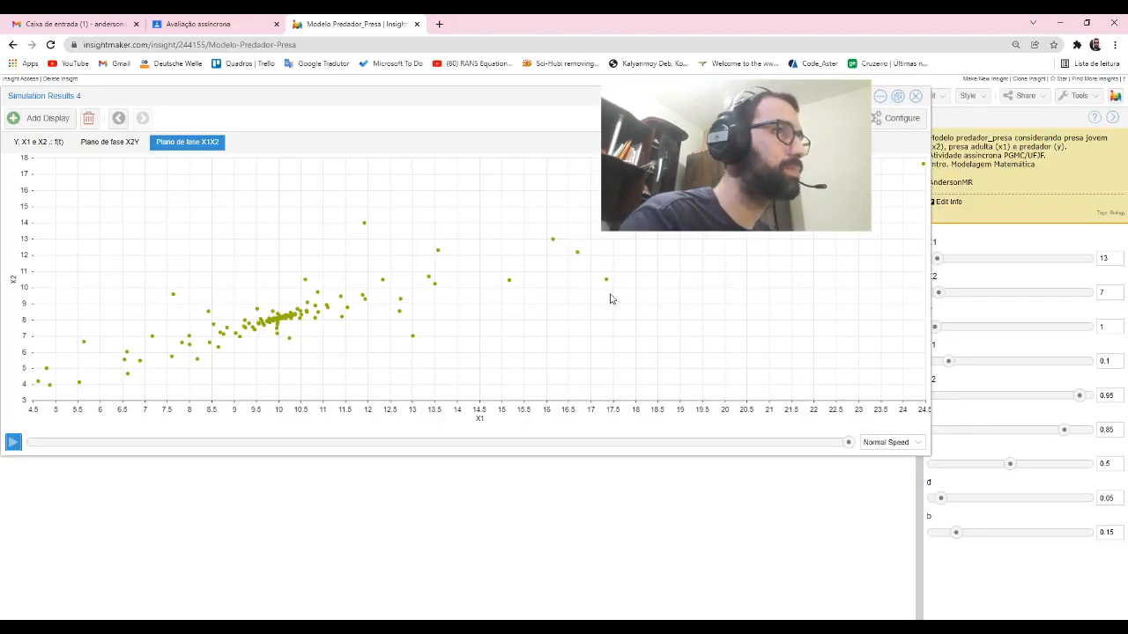
click(915, 96)
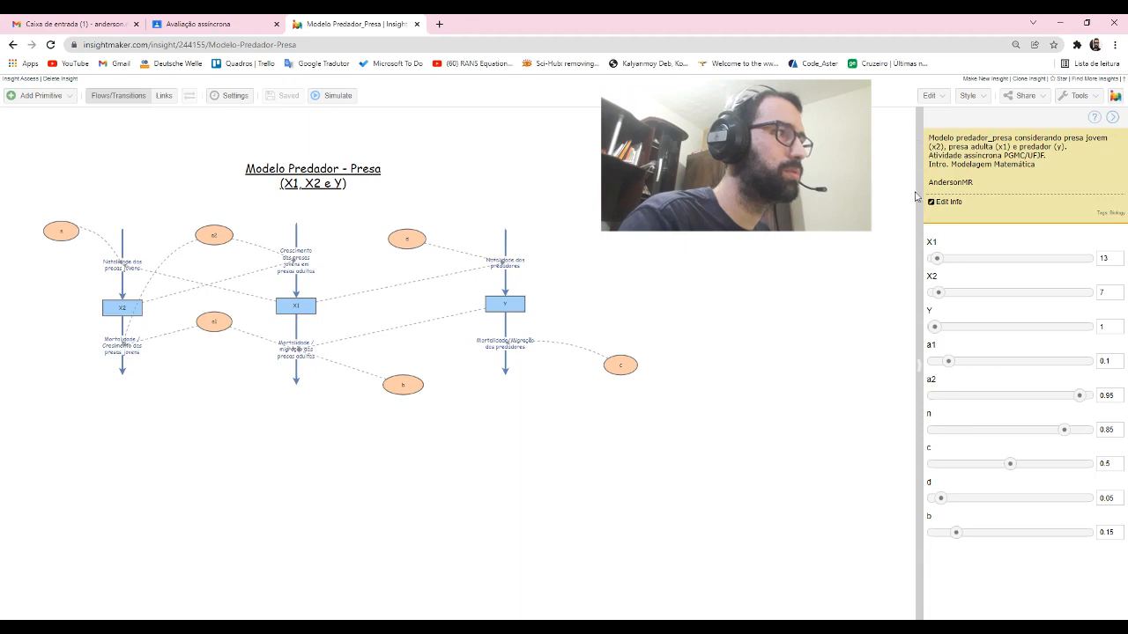
click(942, 259)
click(943, 292)
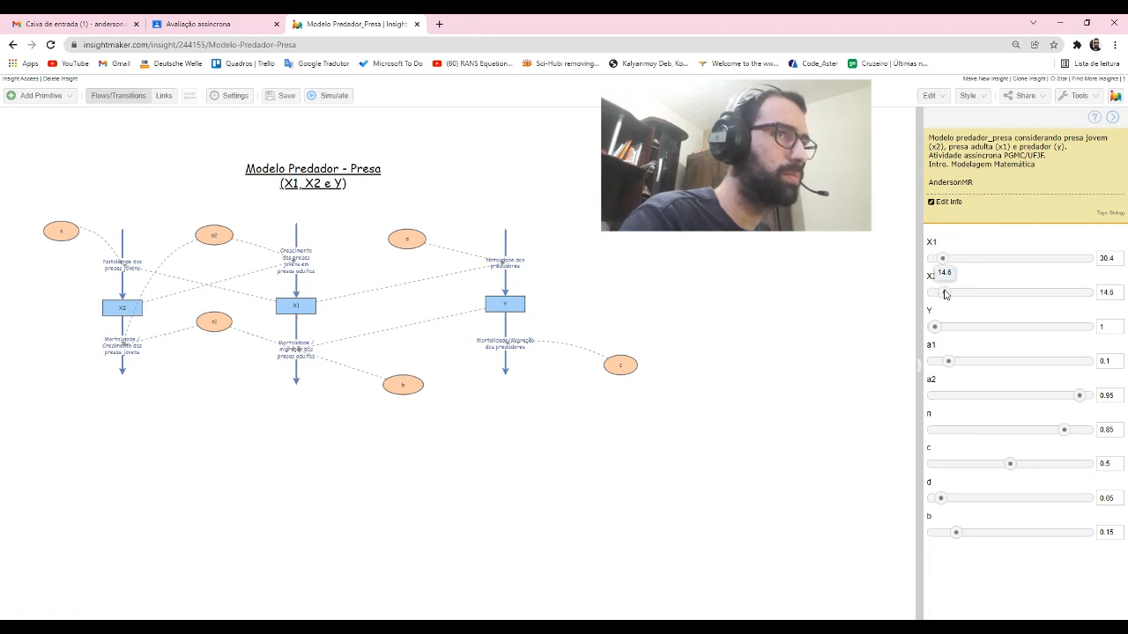
click(937, 327)
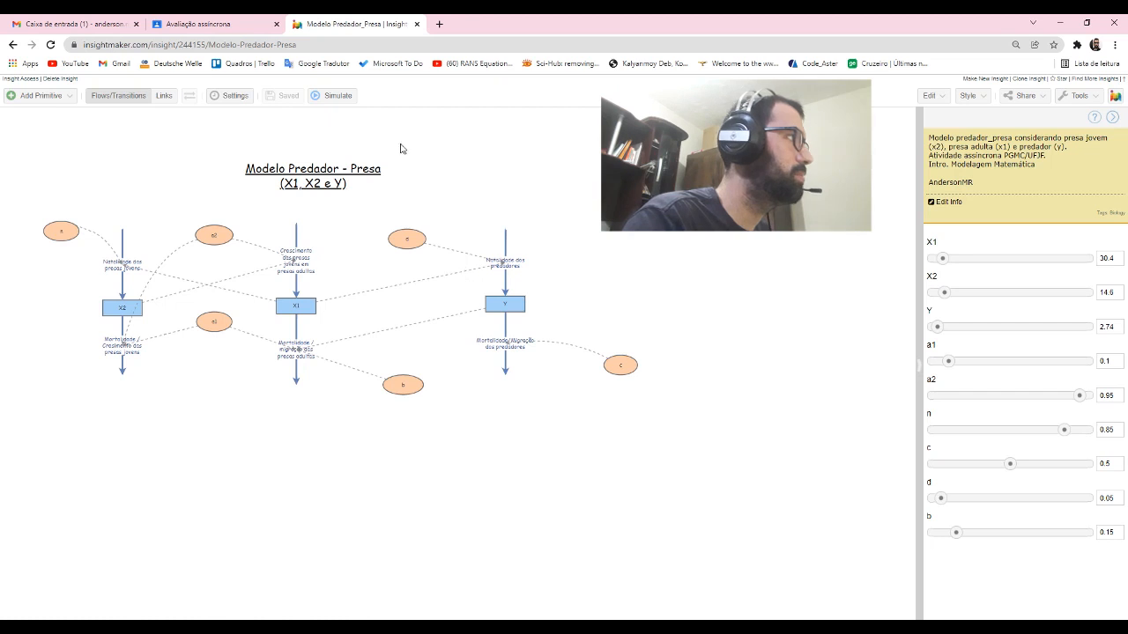
- Run the simulation at full speed and compare the curves' end values with the MATLAB equilibrium points
click(333, 96)
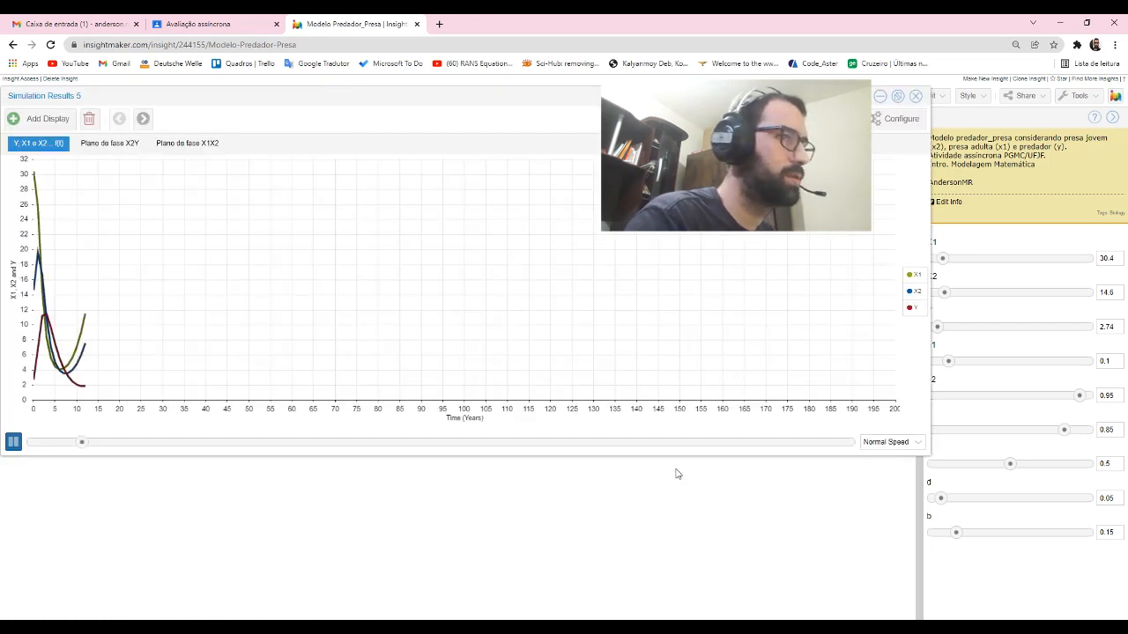
click(917, 446)
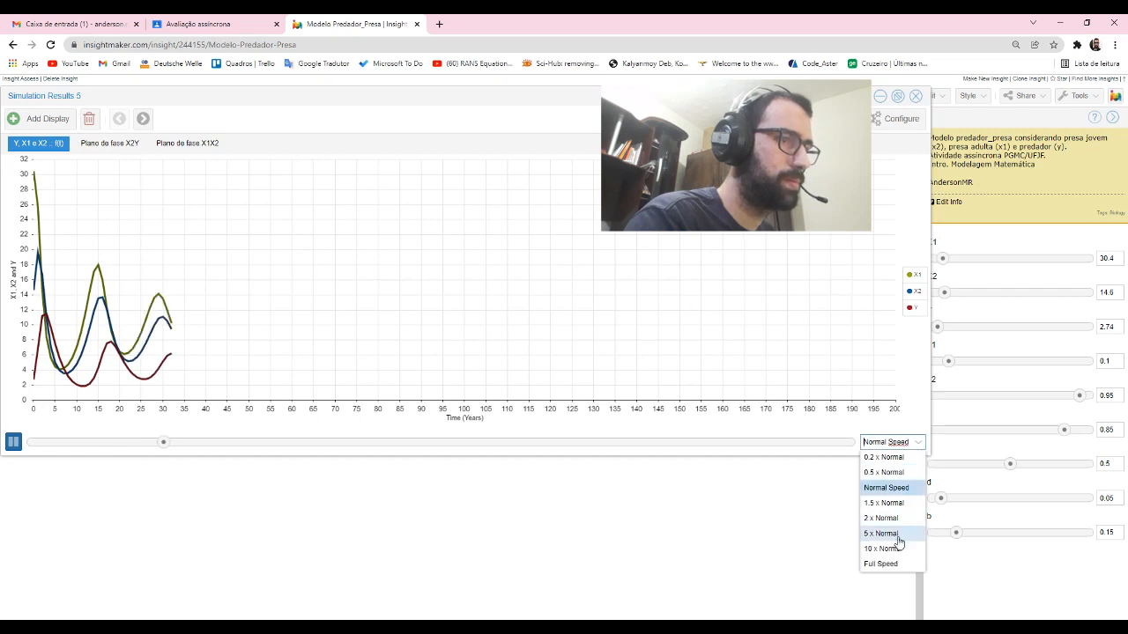
click(884, 564)
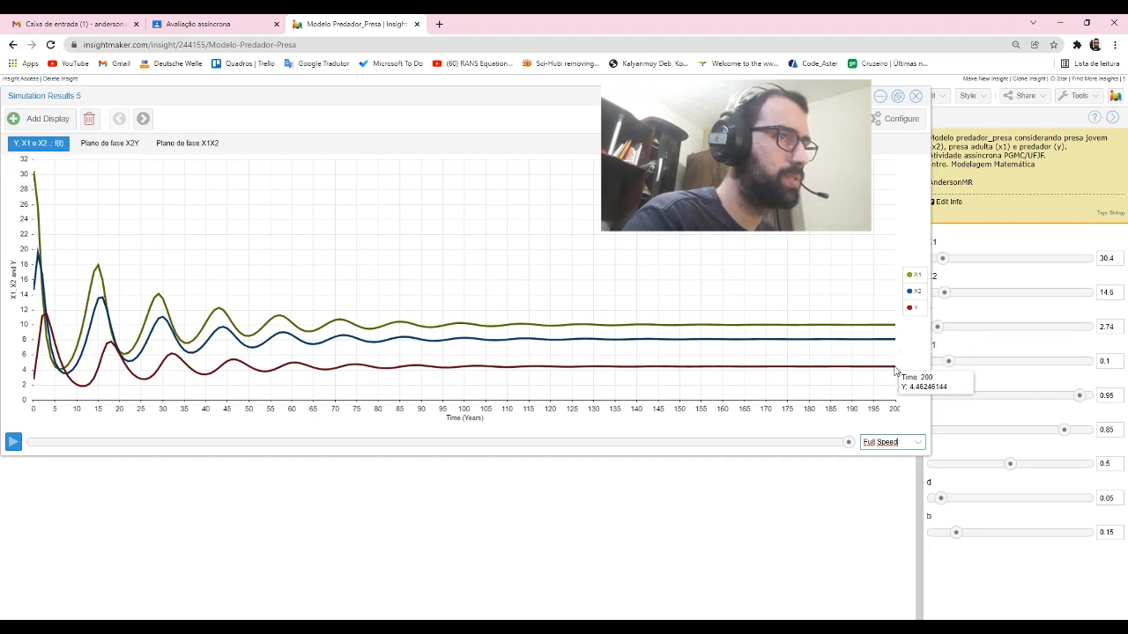
key(alt+Tab)
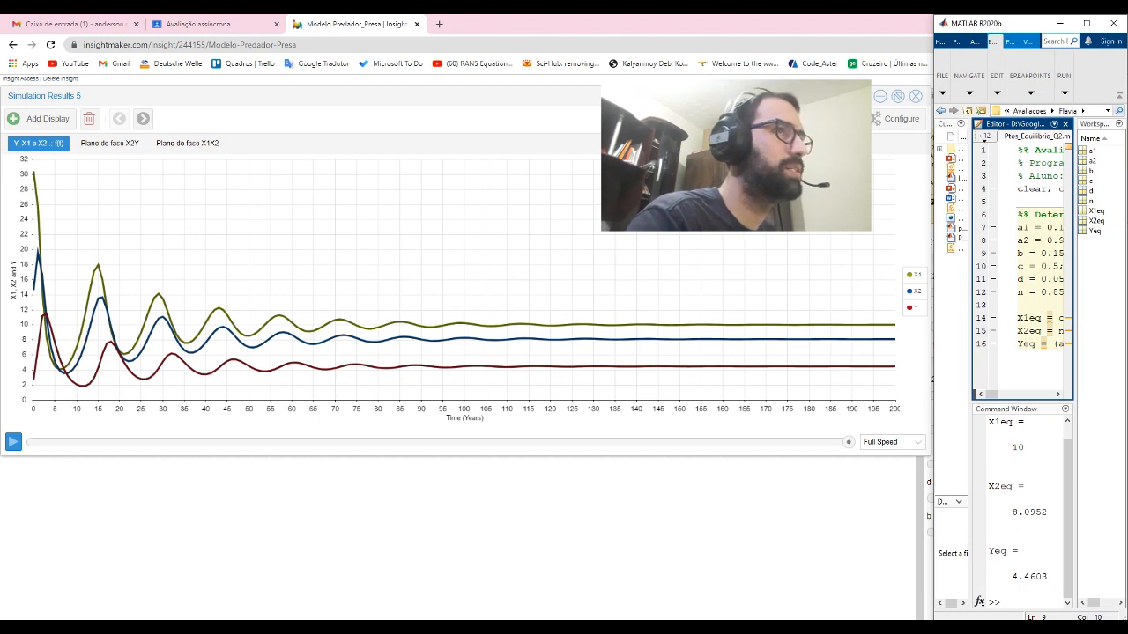
- Close the simulation results and set the simulation length to 1000 years
click(916, 96)
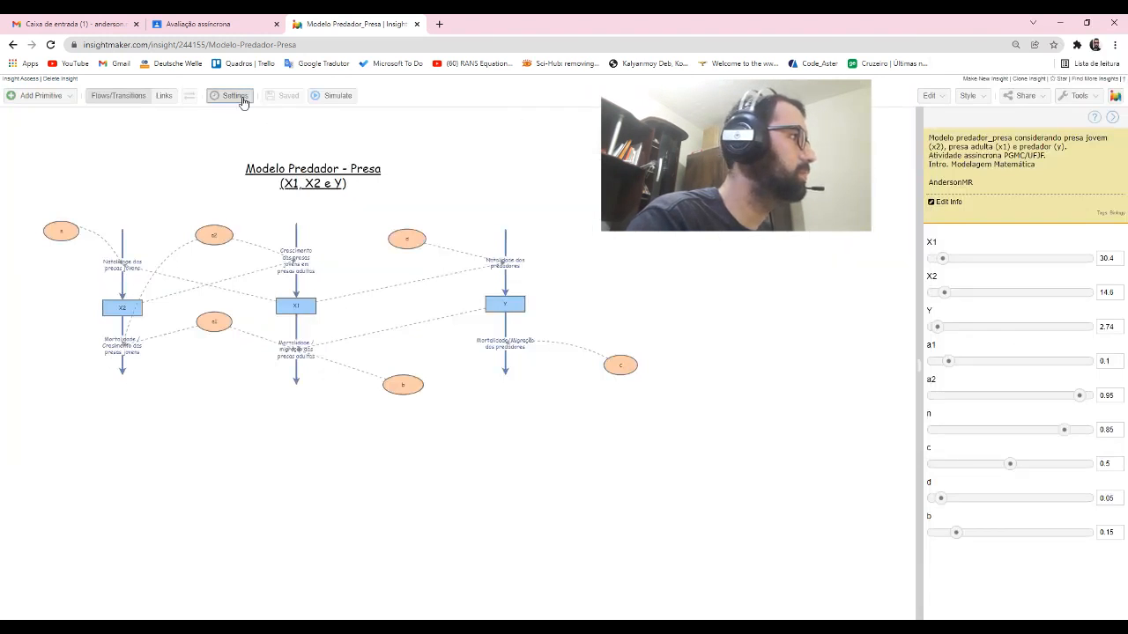
click(234, 96)
drag(577, 278, 559, 281)
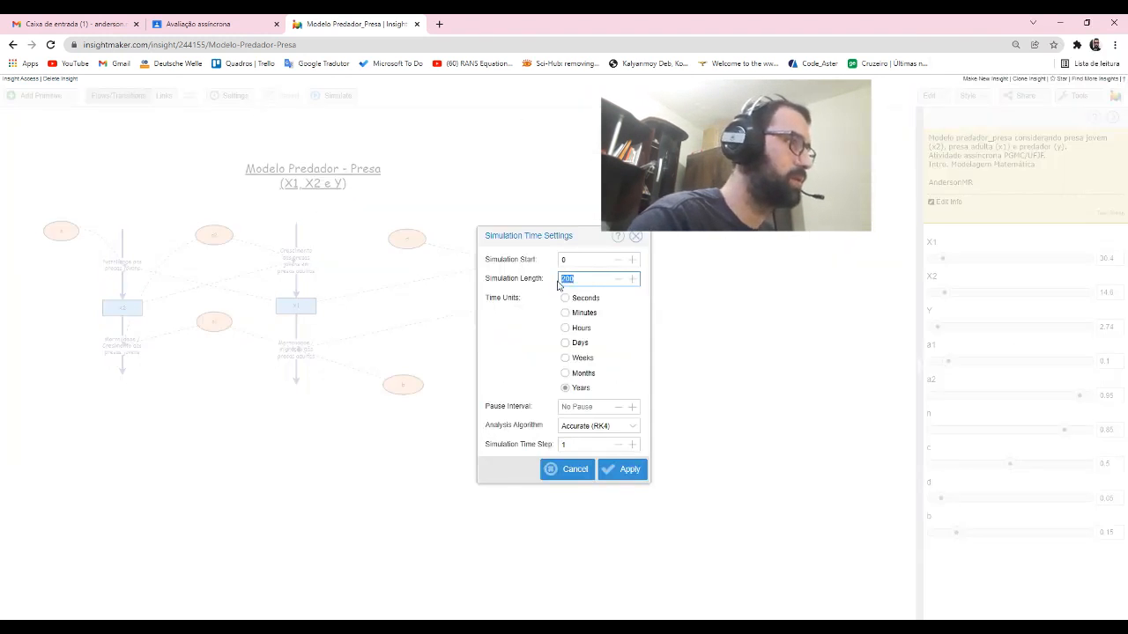
text(1000)
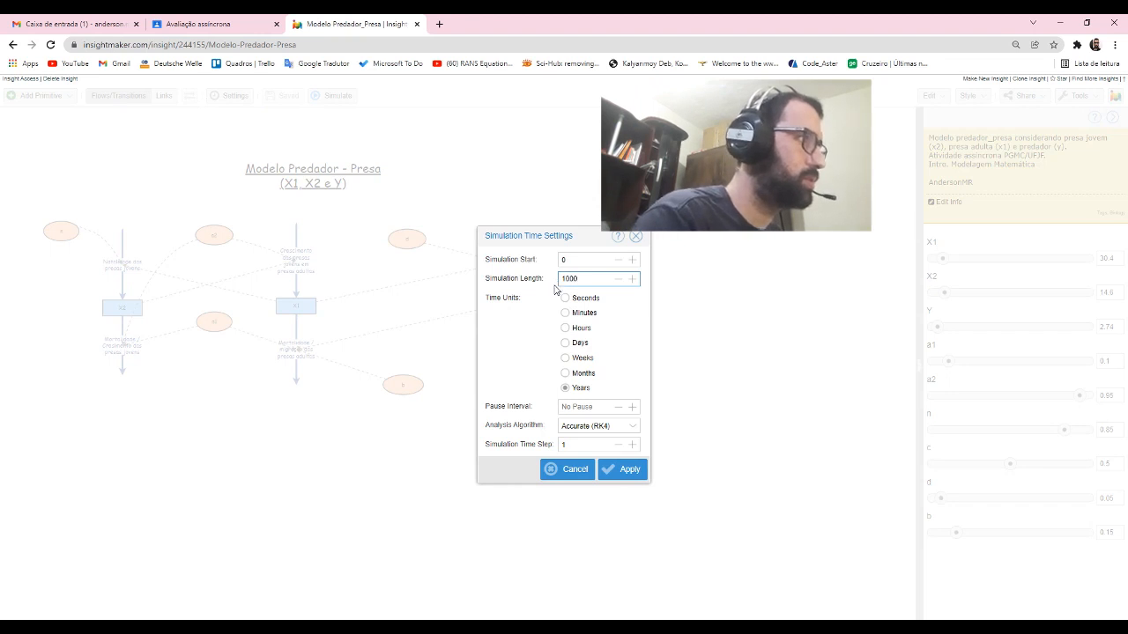
click(614, 469)
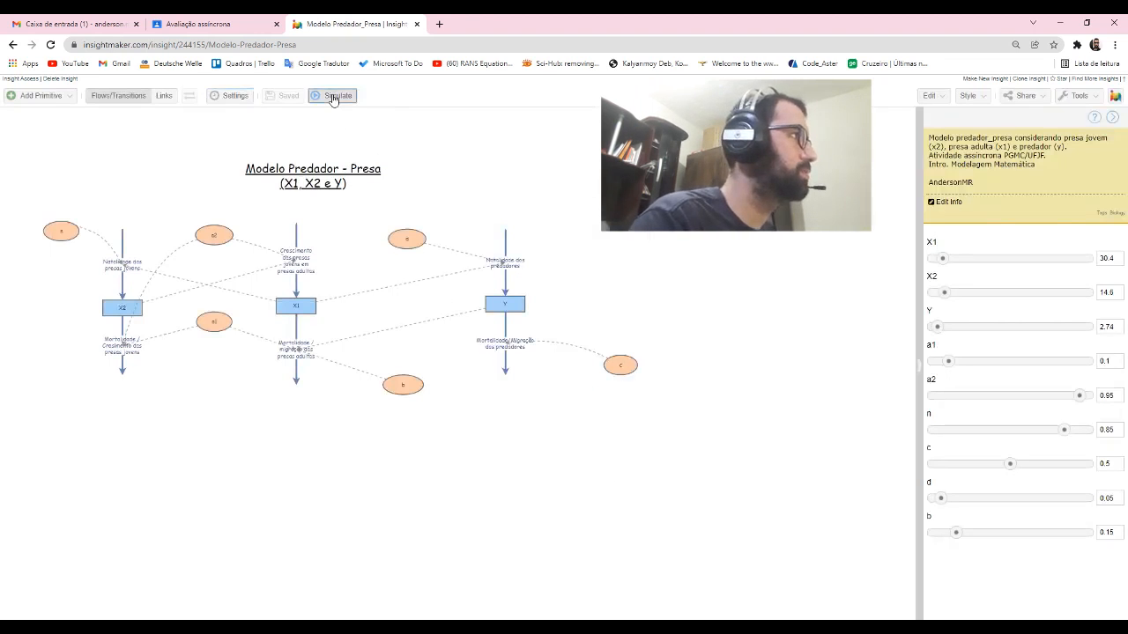
- Rerun the simulation over the extended period and compare the X1, X2 and Y end values with MATLAB
click(334, 96)
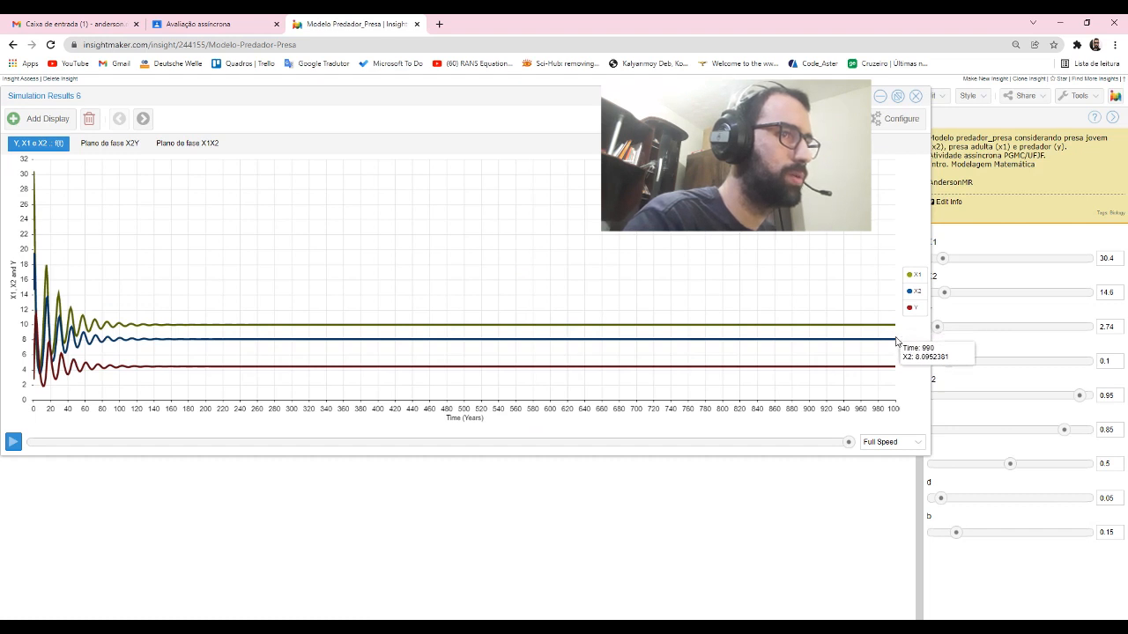
key(alt+Tab)
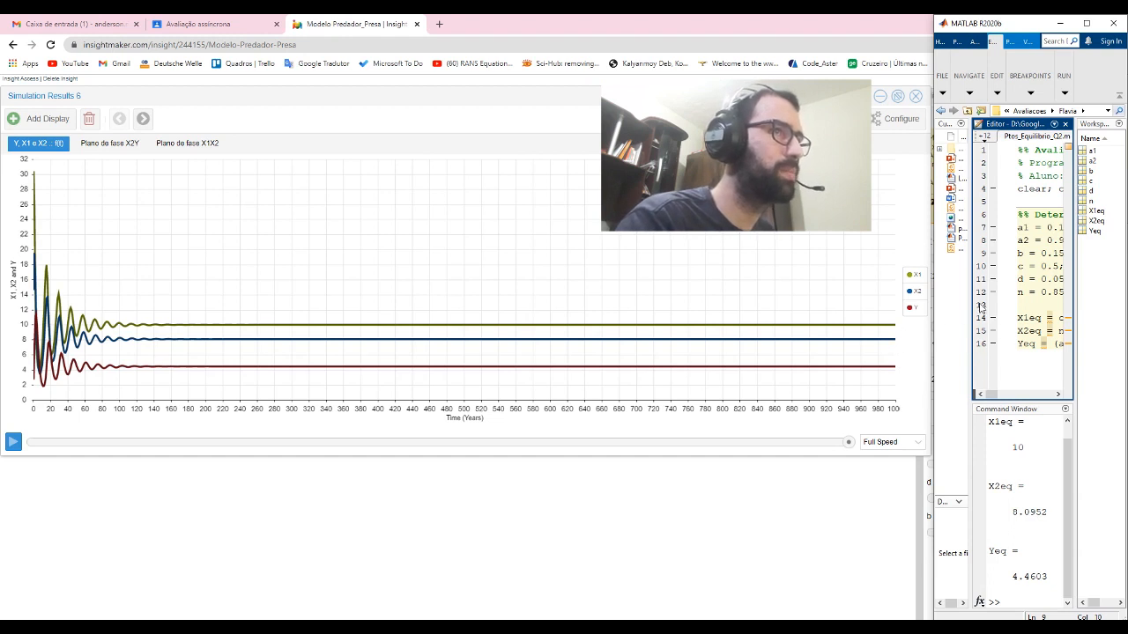
click(838, 33)
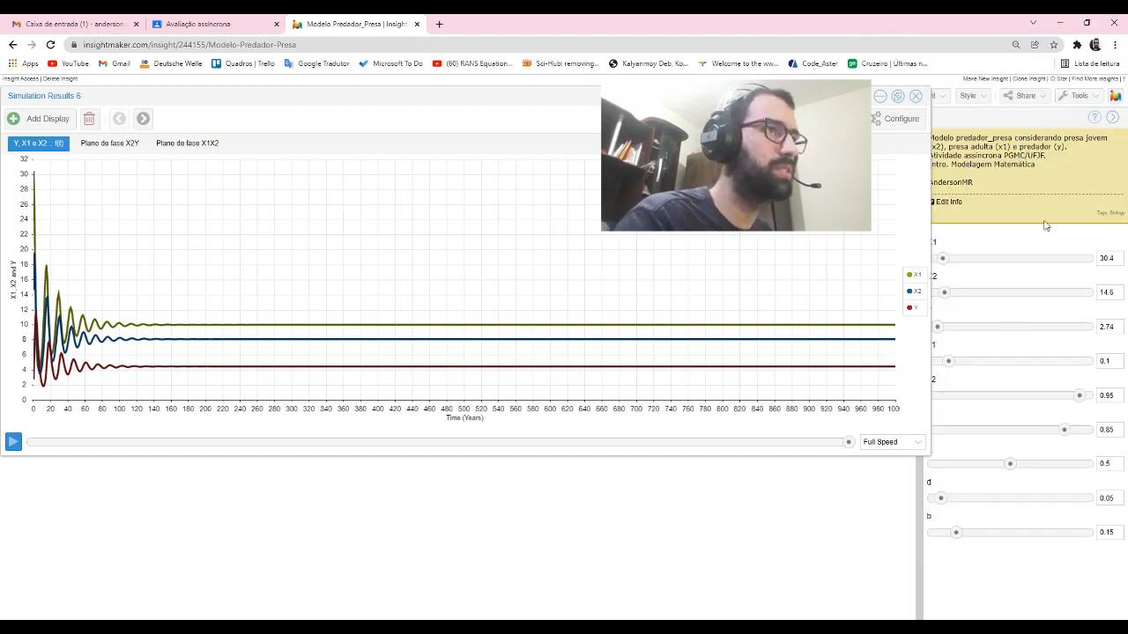
- Narrow the results window and set a1 to 0.1429, a2 to 0.8723, n to 0.7751, c to 0.4043, d to 0.079 and b to 0.1945
drag(927, 227, 902, 231)
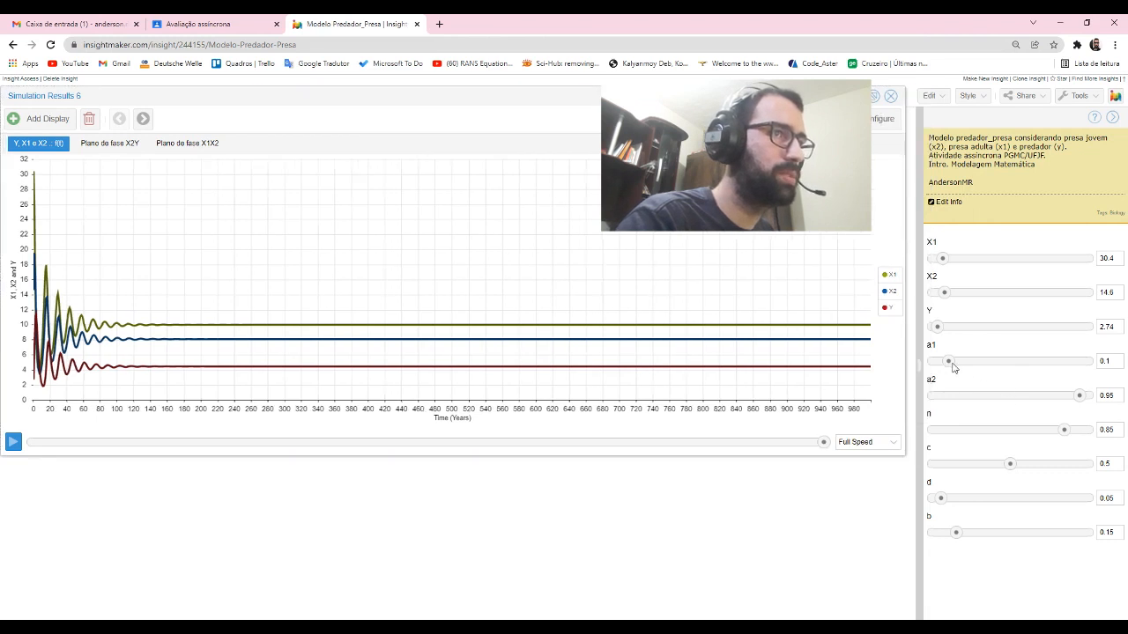
drag(950, 363, 956, 364)
drag(1077, 396, 1056, 431)
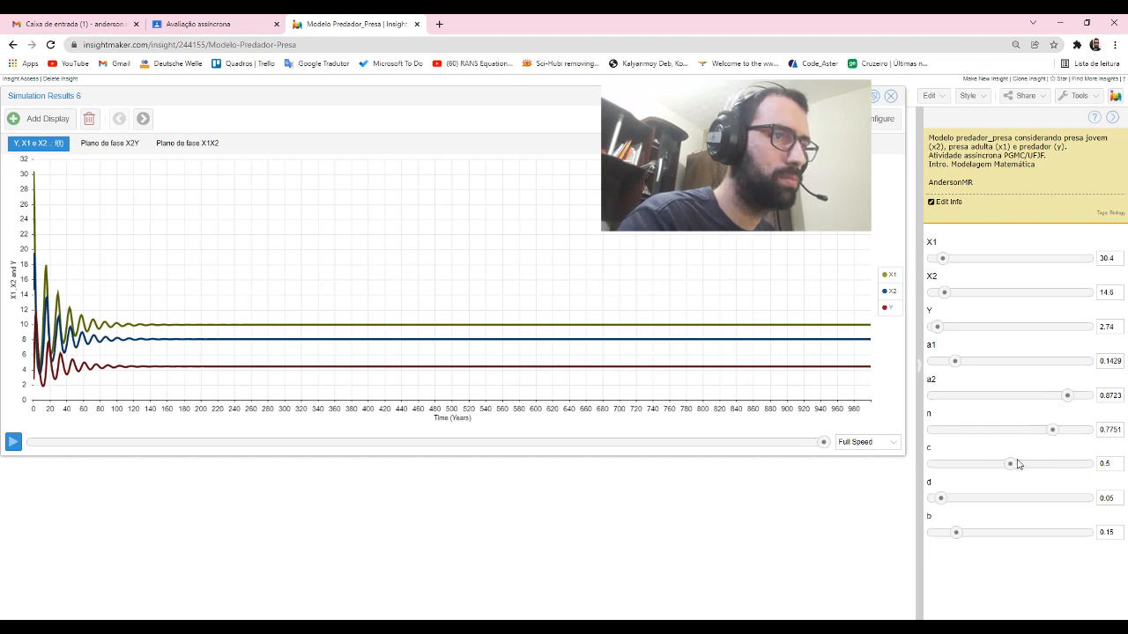
drag(1013, 463, 995, 464)
drag(940, 499, 945, 499)
drag(955, 532, 963, 533)
- Move and widen the MATLAB window so the model's parameters stay visible, and set a1 to 0.1429 in the equilibrium script
key(alt+Tab)
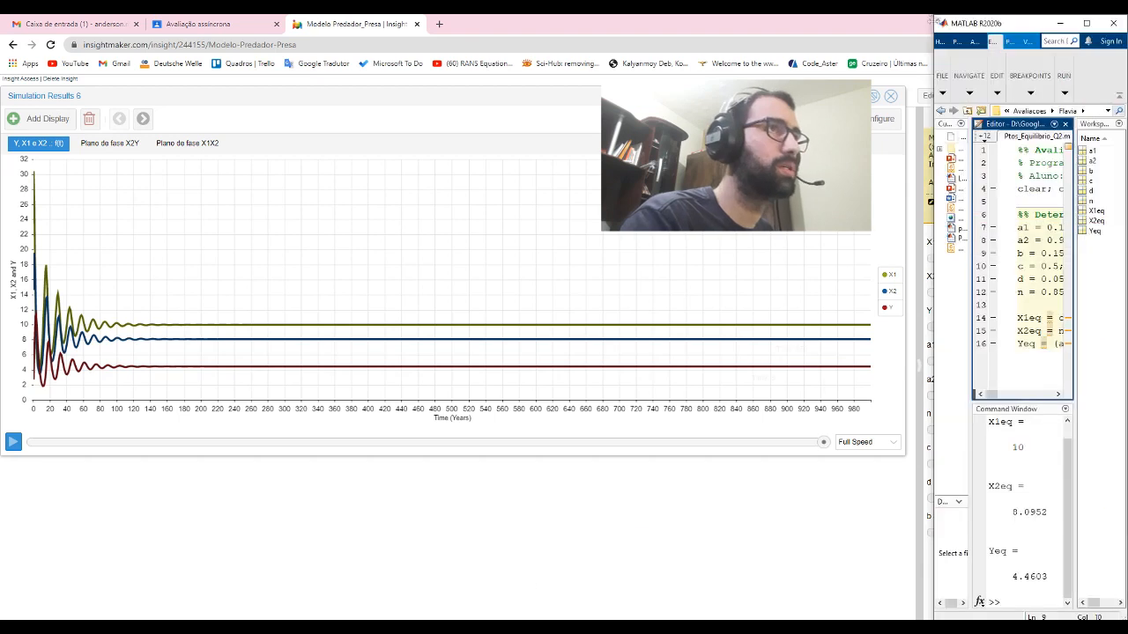
drag(1025, 23, 531, 24)
drag(635, 346, 770, 350)
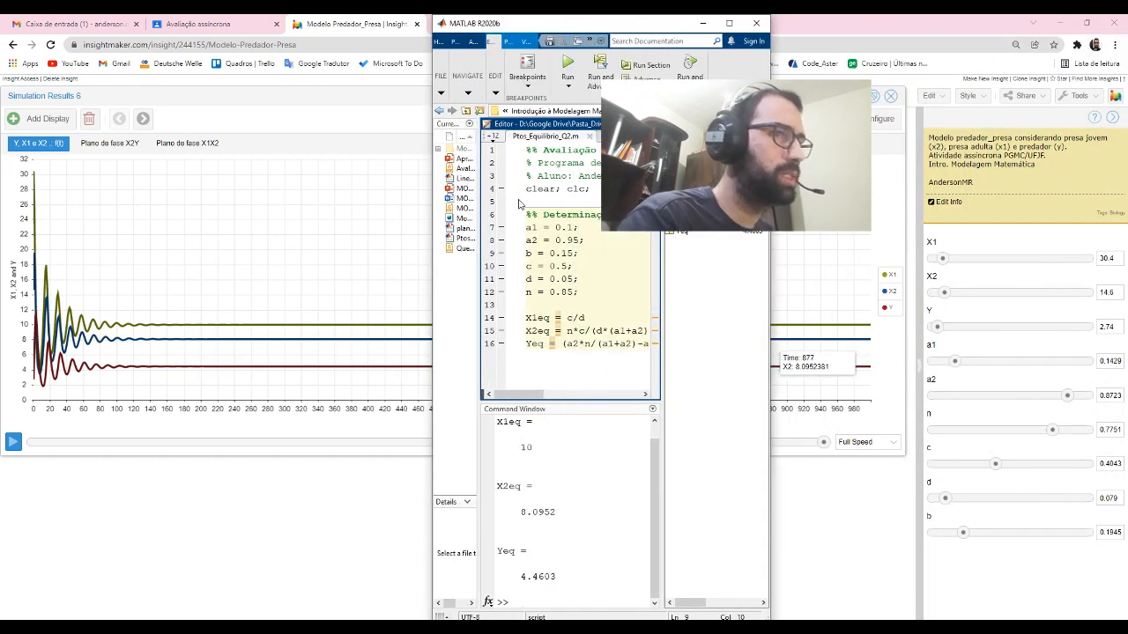
click(1110, 361)
key(ctrl+c)
key(alt+Tab)
double_click(564, 228)
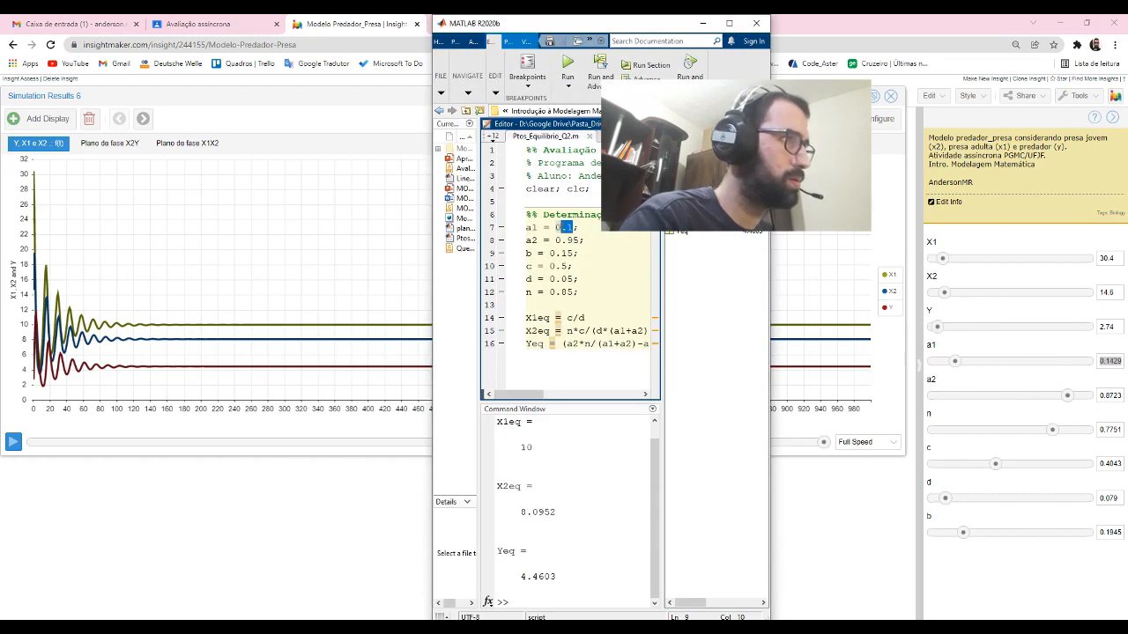
key(ctrl+v)
- Copy the model's a2 value 0.8723 and n value 0.7751 into the MATLAB script
double_click(1110, 395)
key(ctrl+c)
key(alt+Tab)
double_click(568, 240)
key(ctrl+v)
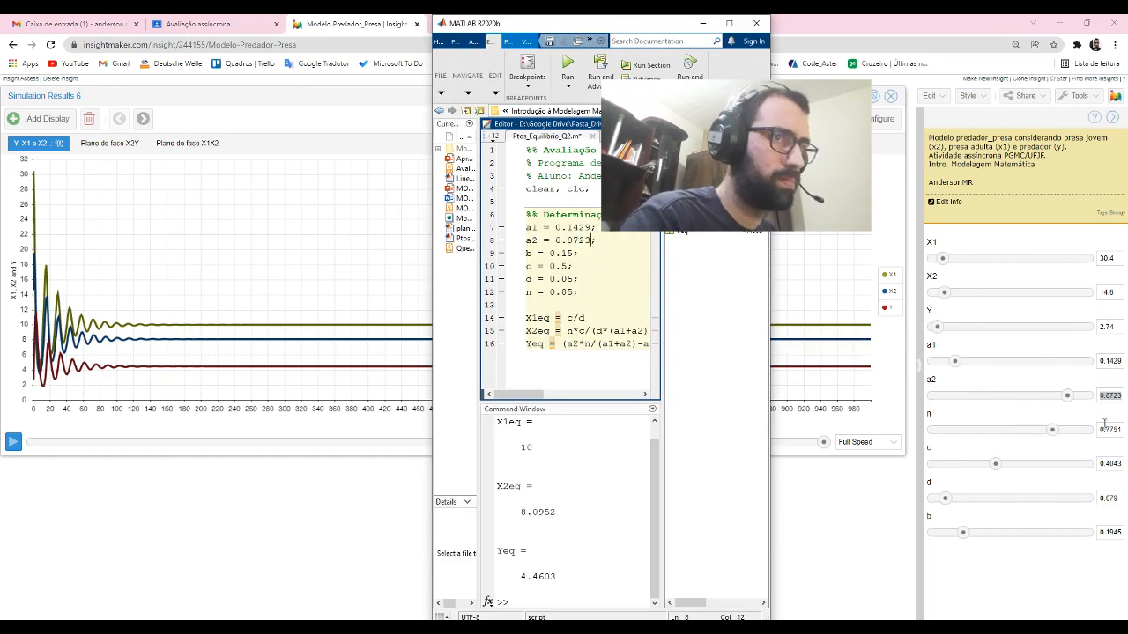
double_click(1110, 430)
key(ctrl+c)
key(alt+Tab)
double_click(564, 291)
key(ctrl+v)
- Copy the model's c value 0.4043 and d value 0.079 into the MATLAB script
double_click(1110, 463)
key(ctrl+c)
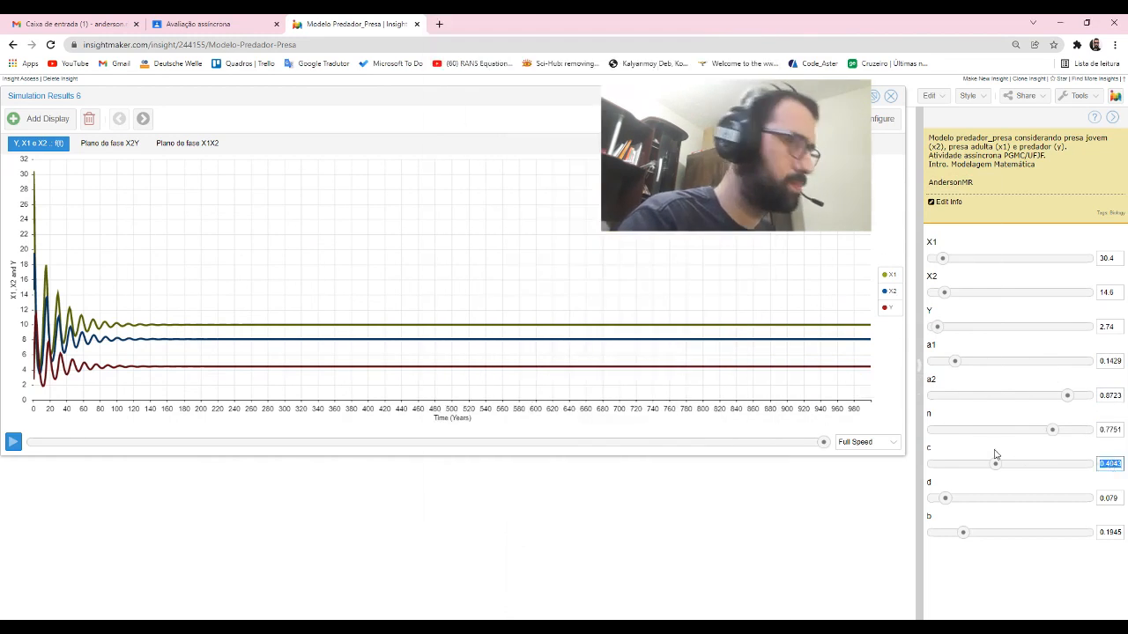
key(alt+Tab)
double_click(561, 266)
key(ctrl+v)
key(alt+Tab)
double_click(1110, 497)
key(ctrl+c)
key(alt+Tab)
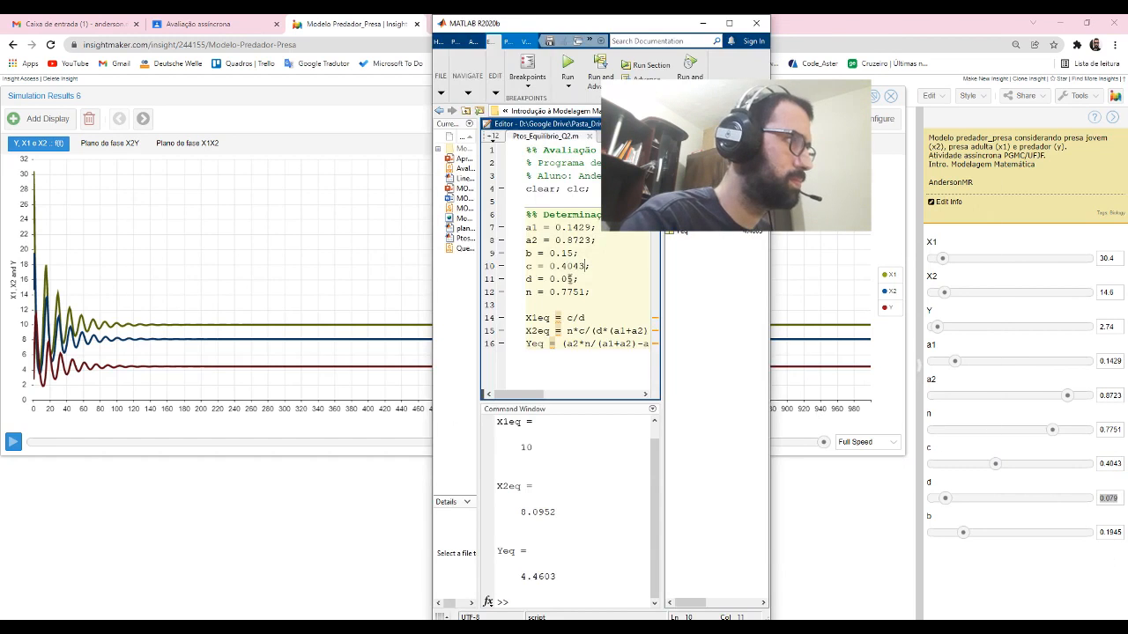
double_click(560, 278)
key(ctrl+v)
- Copy the model's b value 0.1945 into the MATLAB script and run it to recalculate the equilibrium points
key(alt+Tab)
double_click(1110, 532)
key(ctrl+c)
key(alt+Tab)
double_click(564, 253)
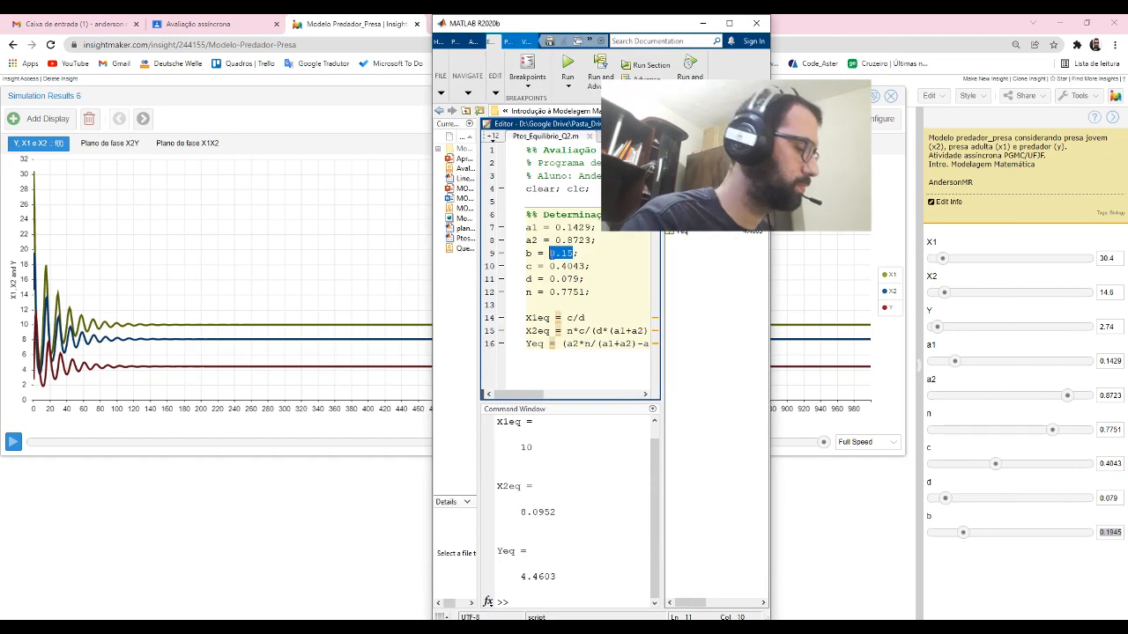
key(ctrl+v)
click(568, 63)
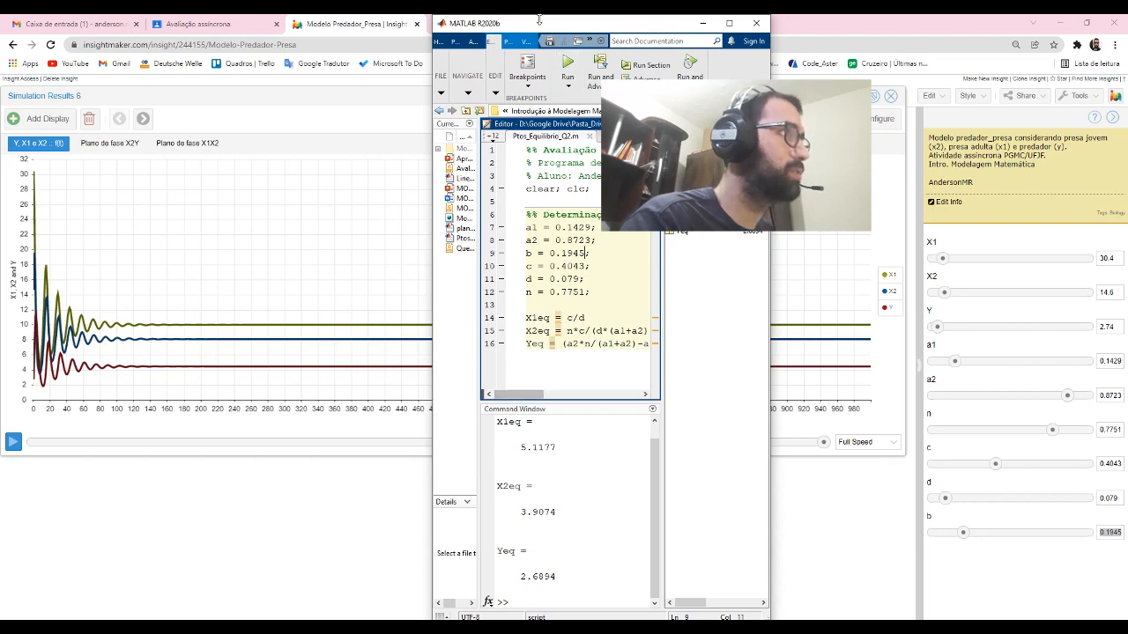
- Move MATLAB beside the chart, rerun the simulation with the changed parameters, and compare the curves' end values with the recalculated equilibrium points
drag(529, 25, 1012, 33)
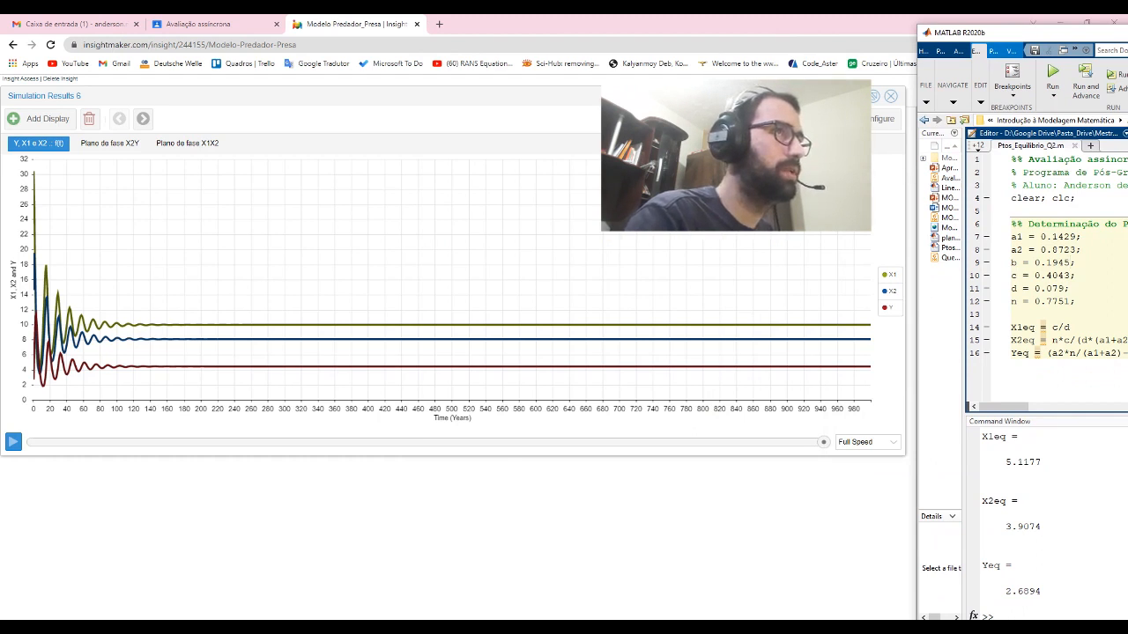
click(891, 96)
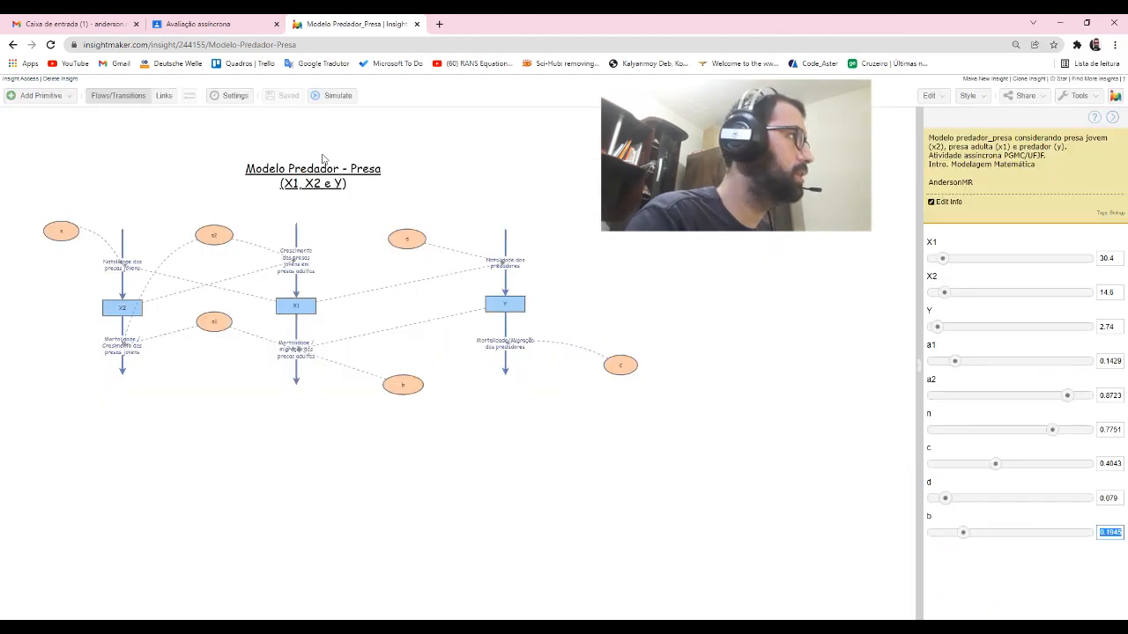
click(335, 96)
key(alt+Tab)
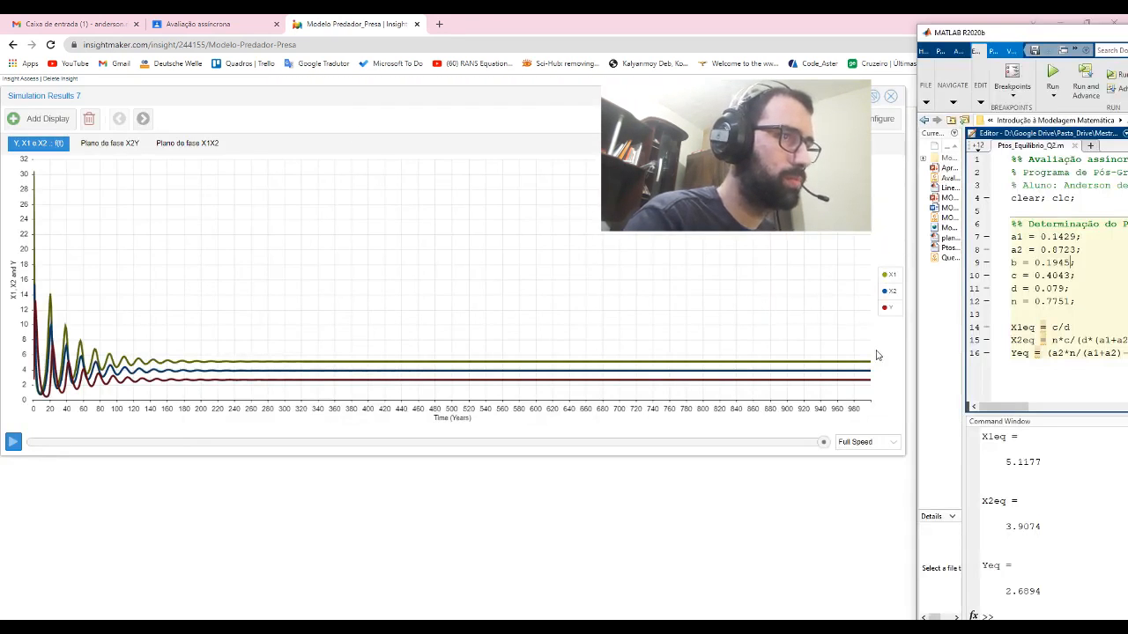
mouse_move(871, 364)
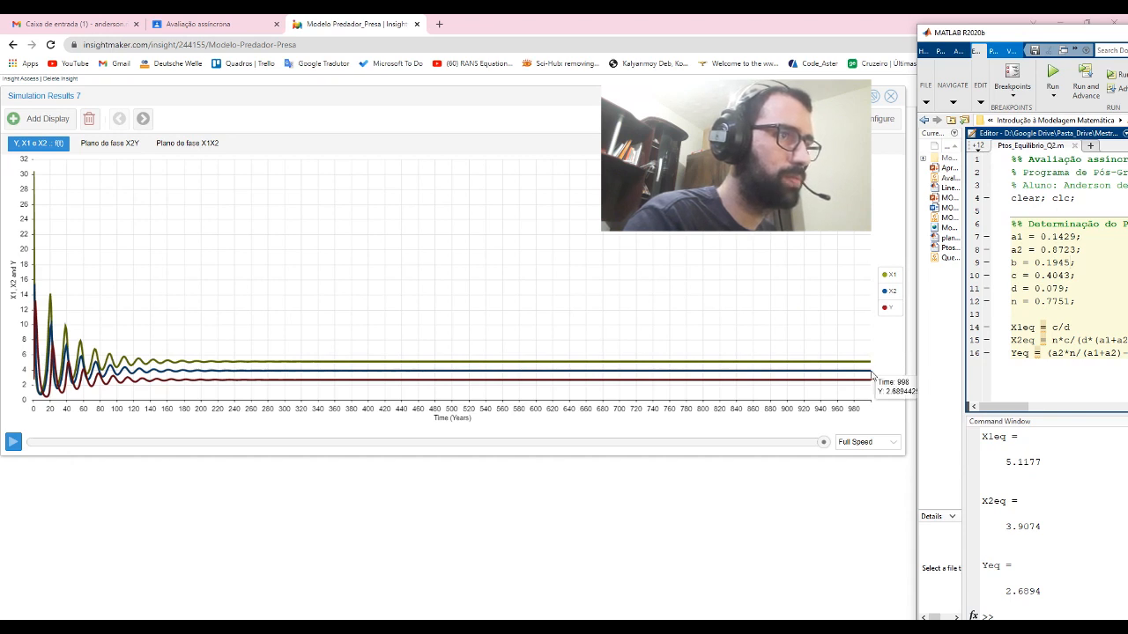
mouse_move(871, 375)
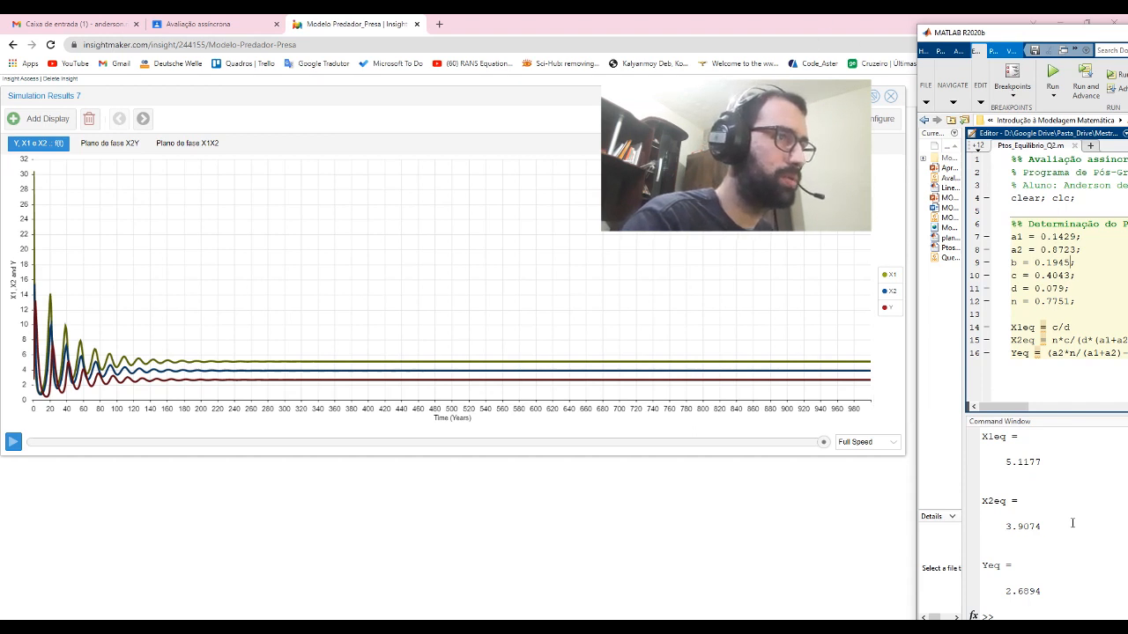
- Show the X2Y phase plane and replay the simulation on it at normal speed
click(106, 146)
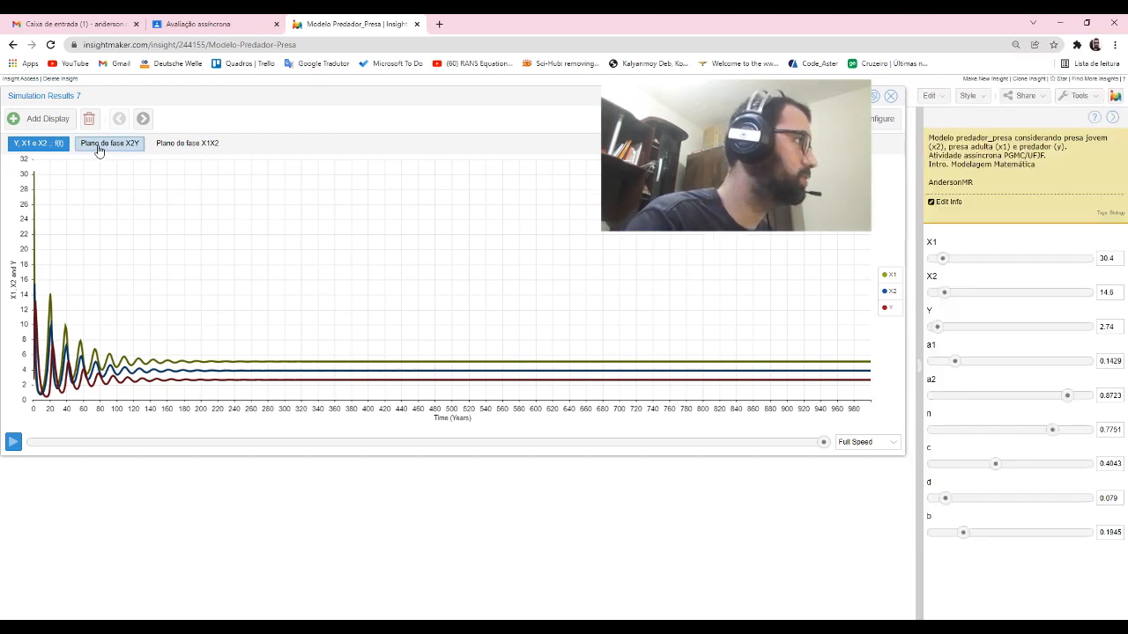
click(15, 443)
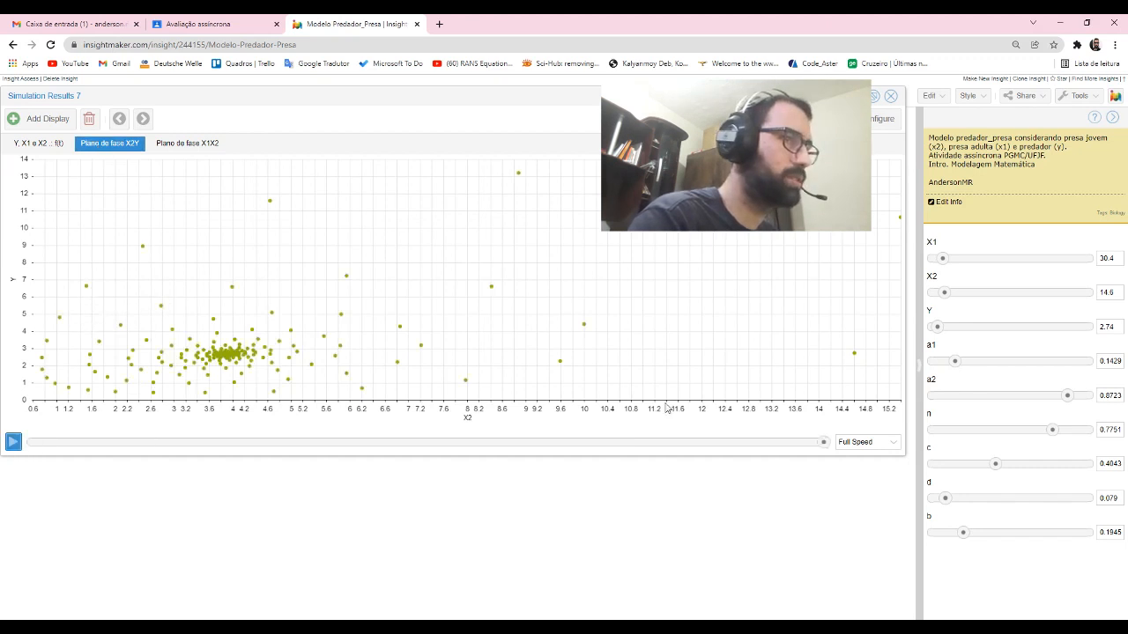
click(895, 444)
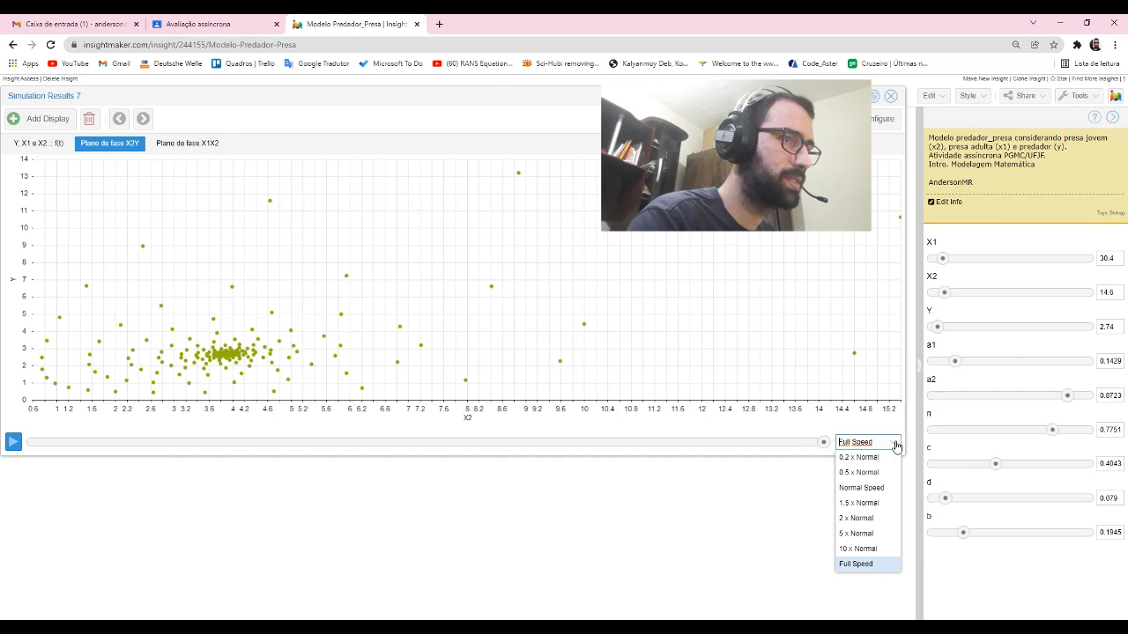
click(859, 487)
click(13, 443)
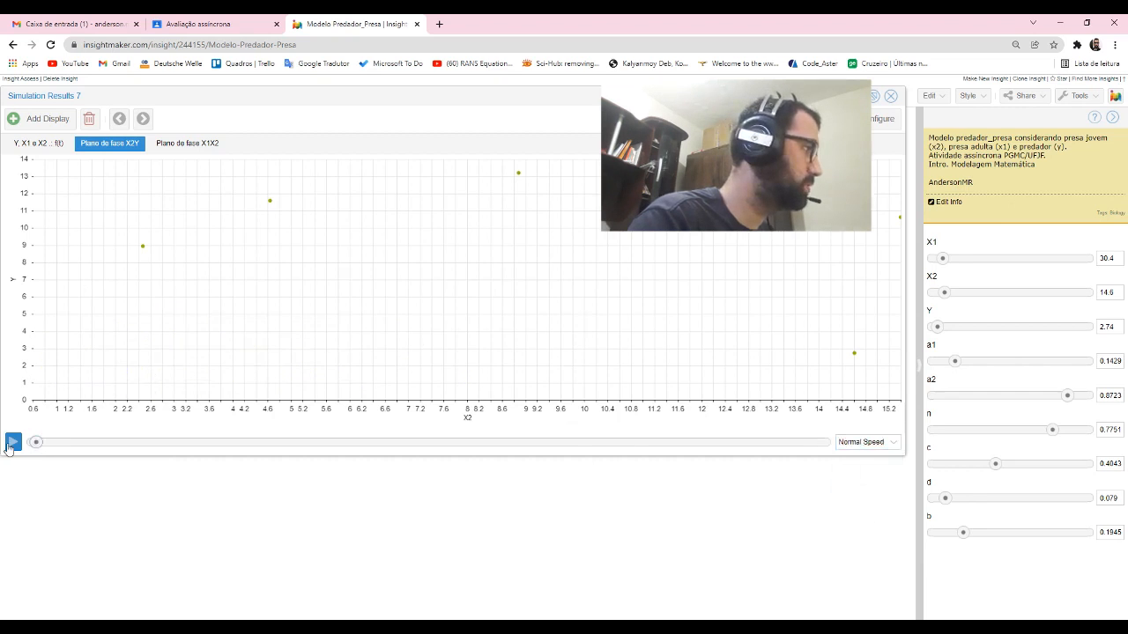